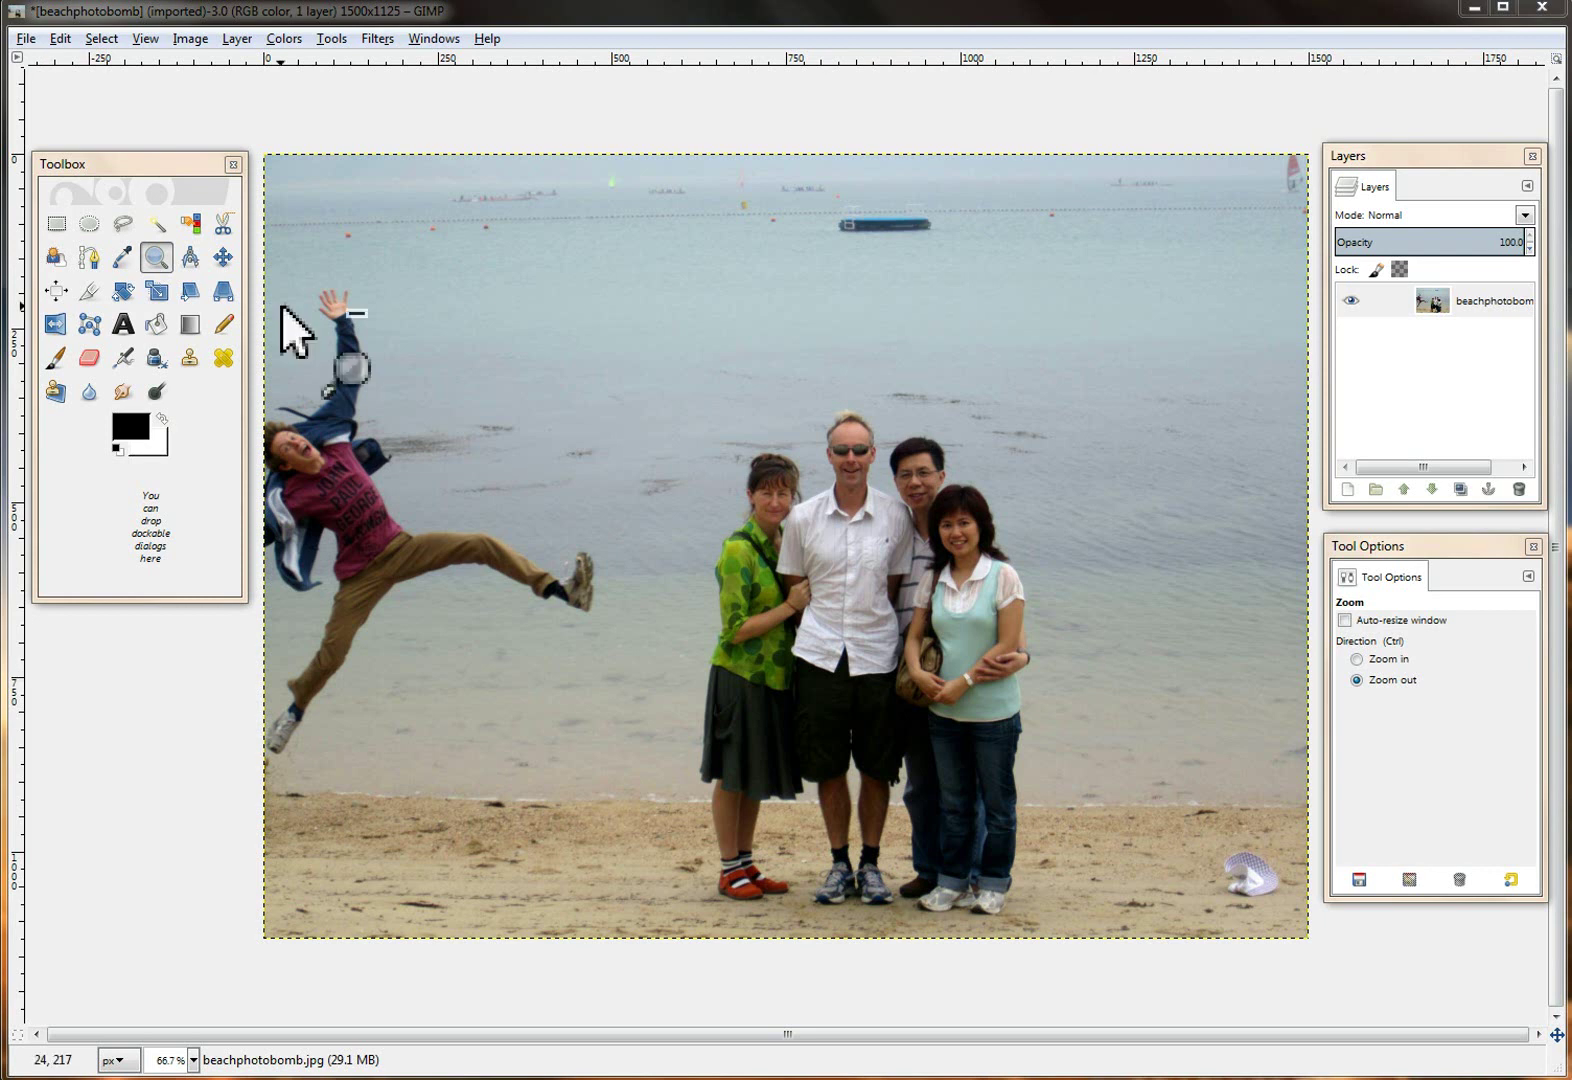
Check the GIMP version in Help > About, then minimize the GIMP window.
left_click(487, 40)
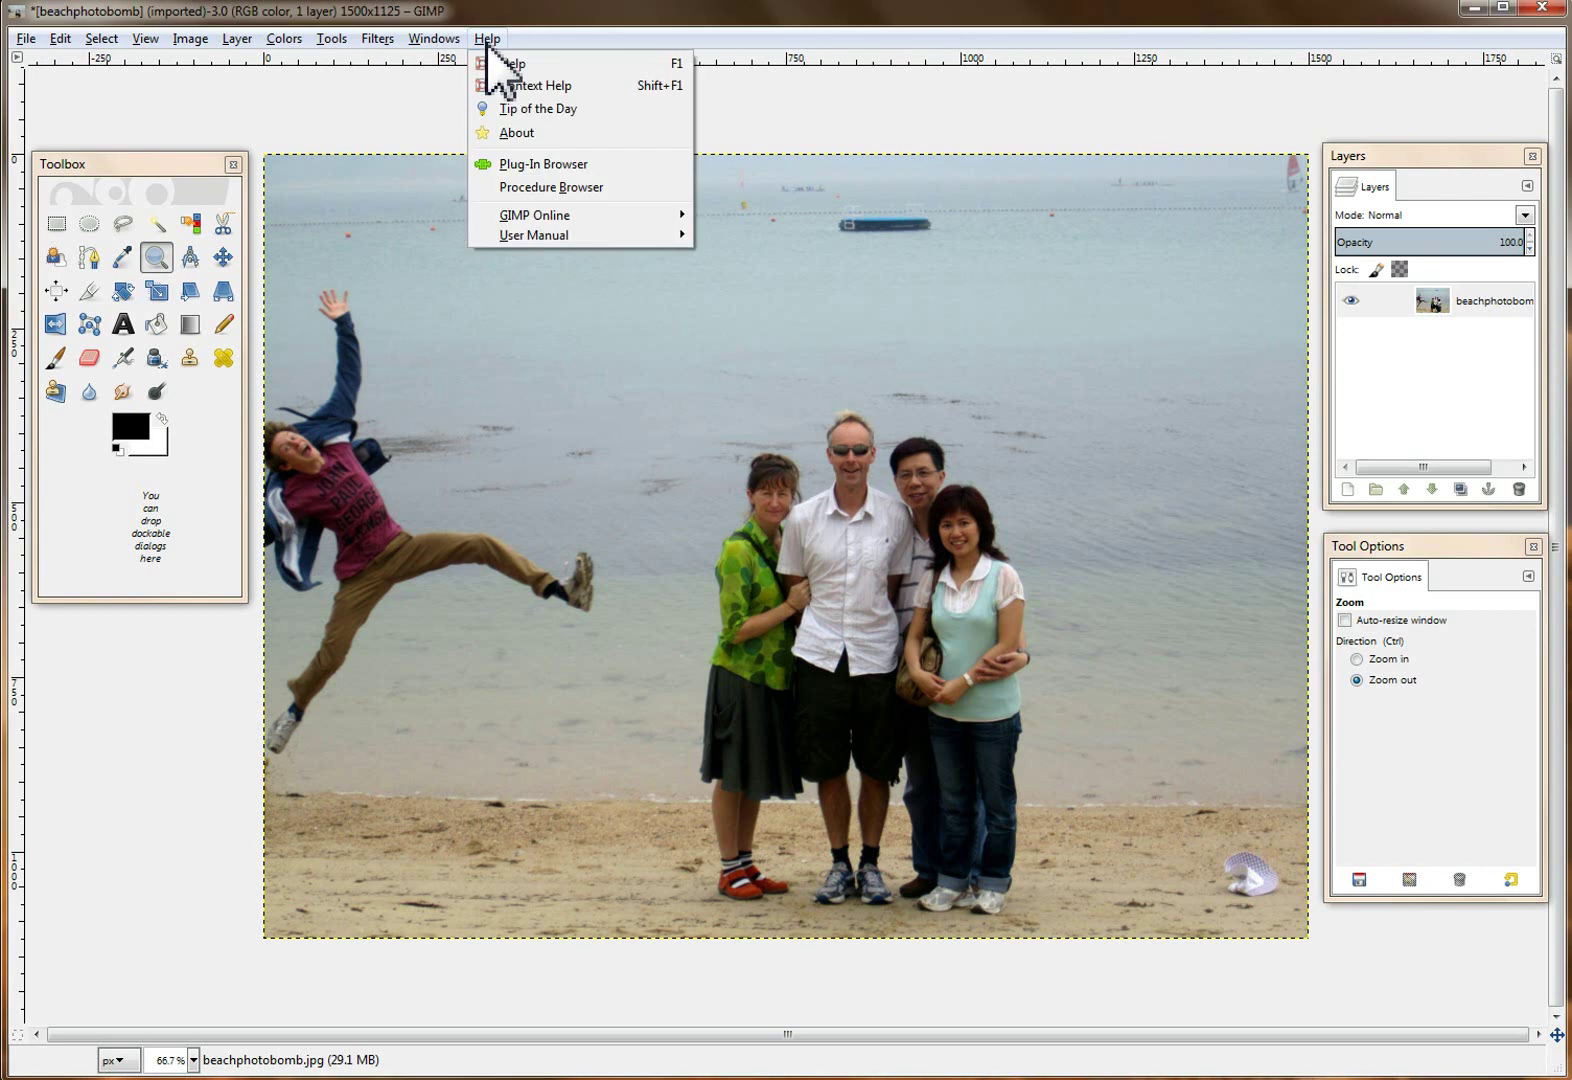
left_click(514, 134)
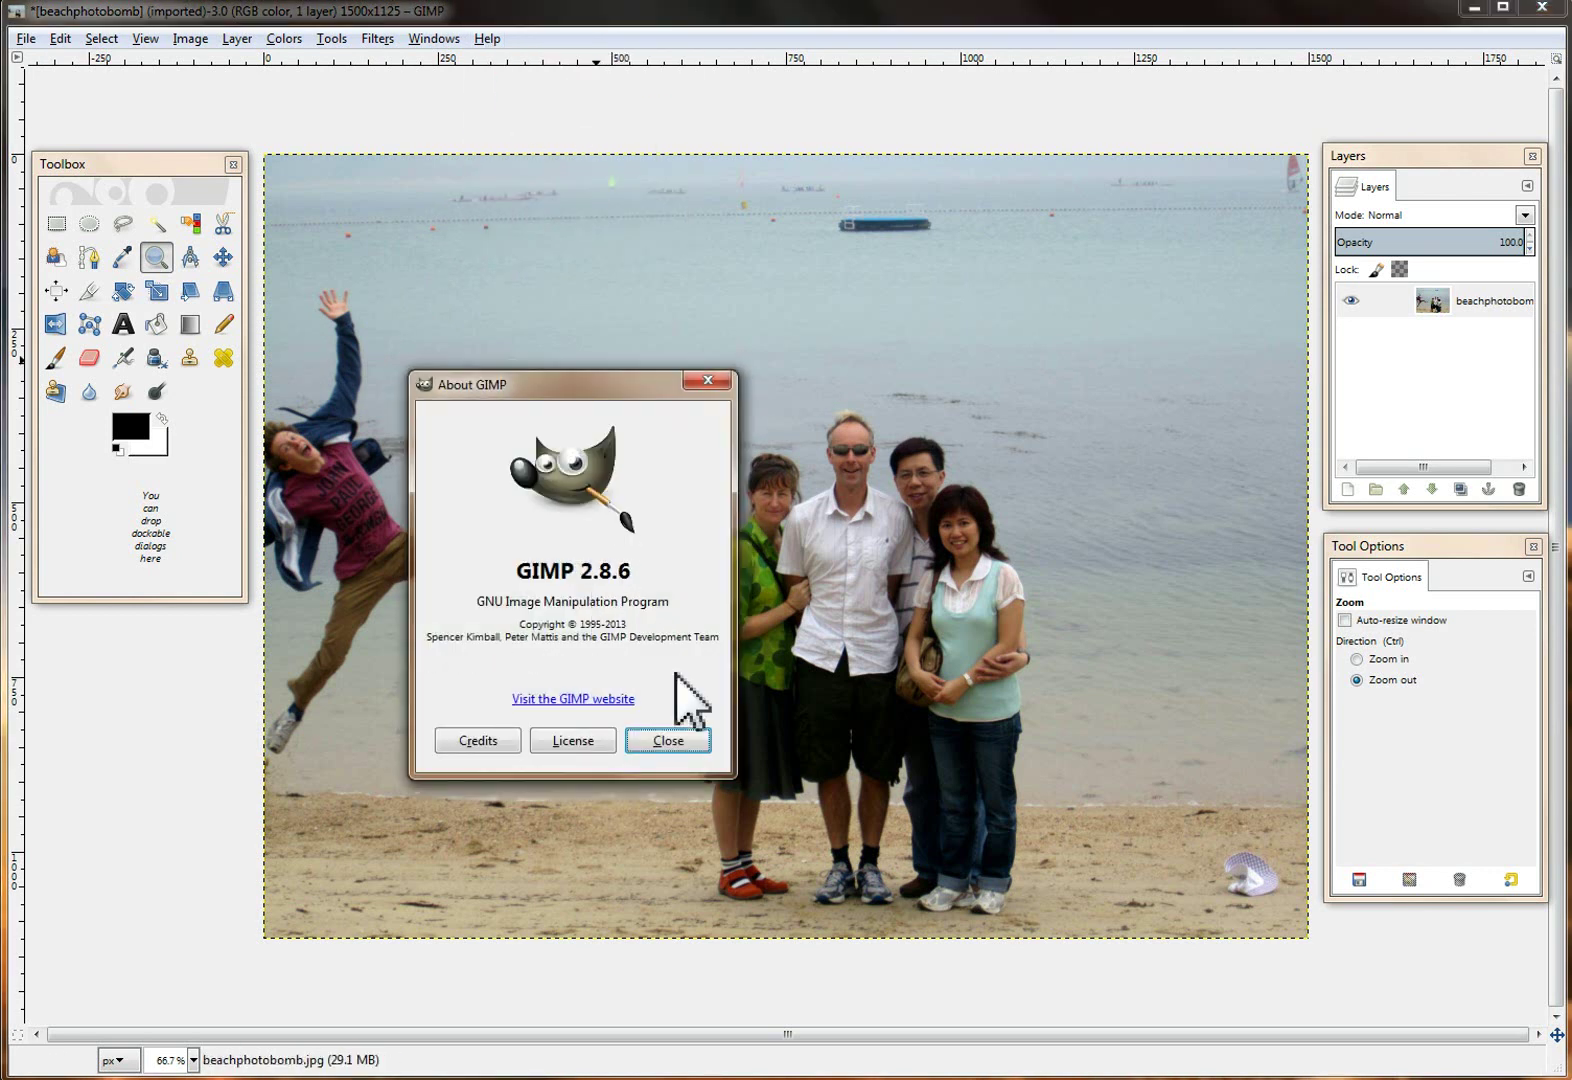
left_click(668, 741)
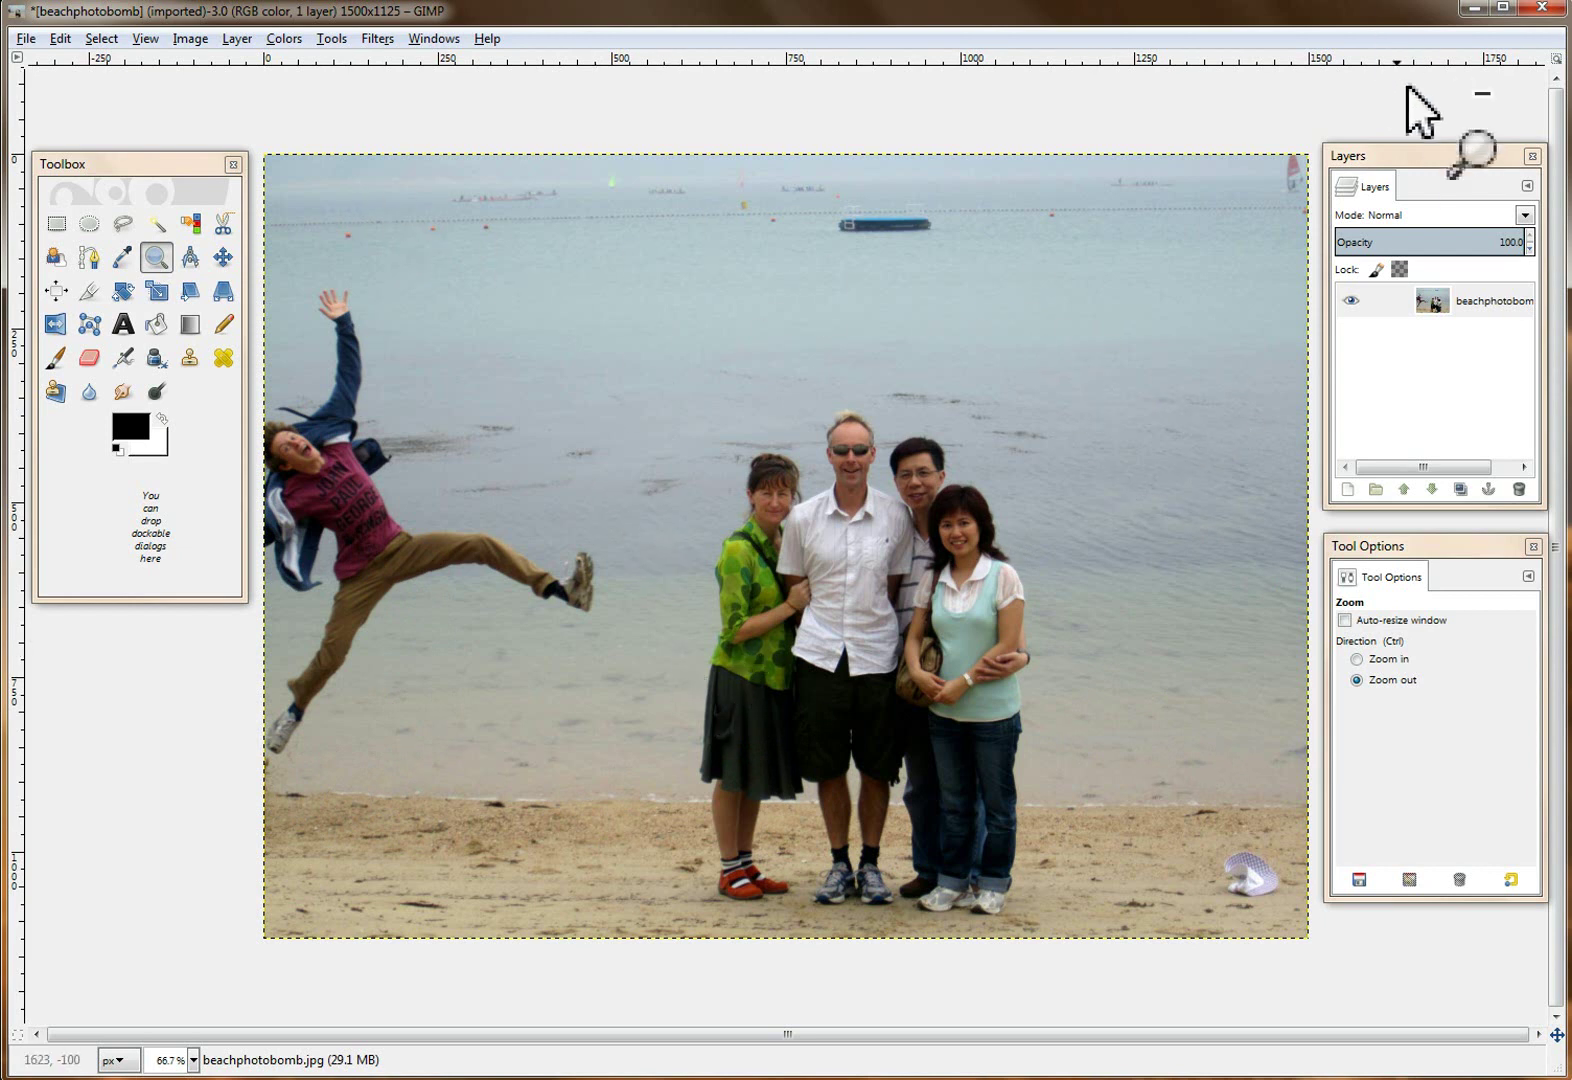
left_click(1474, 8)
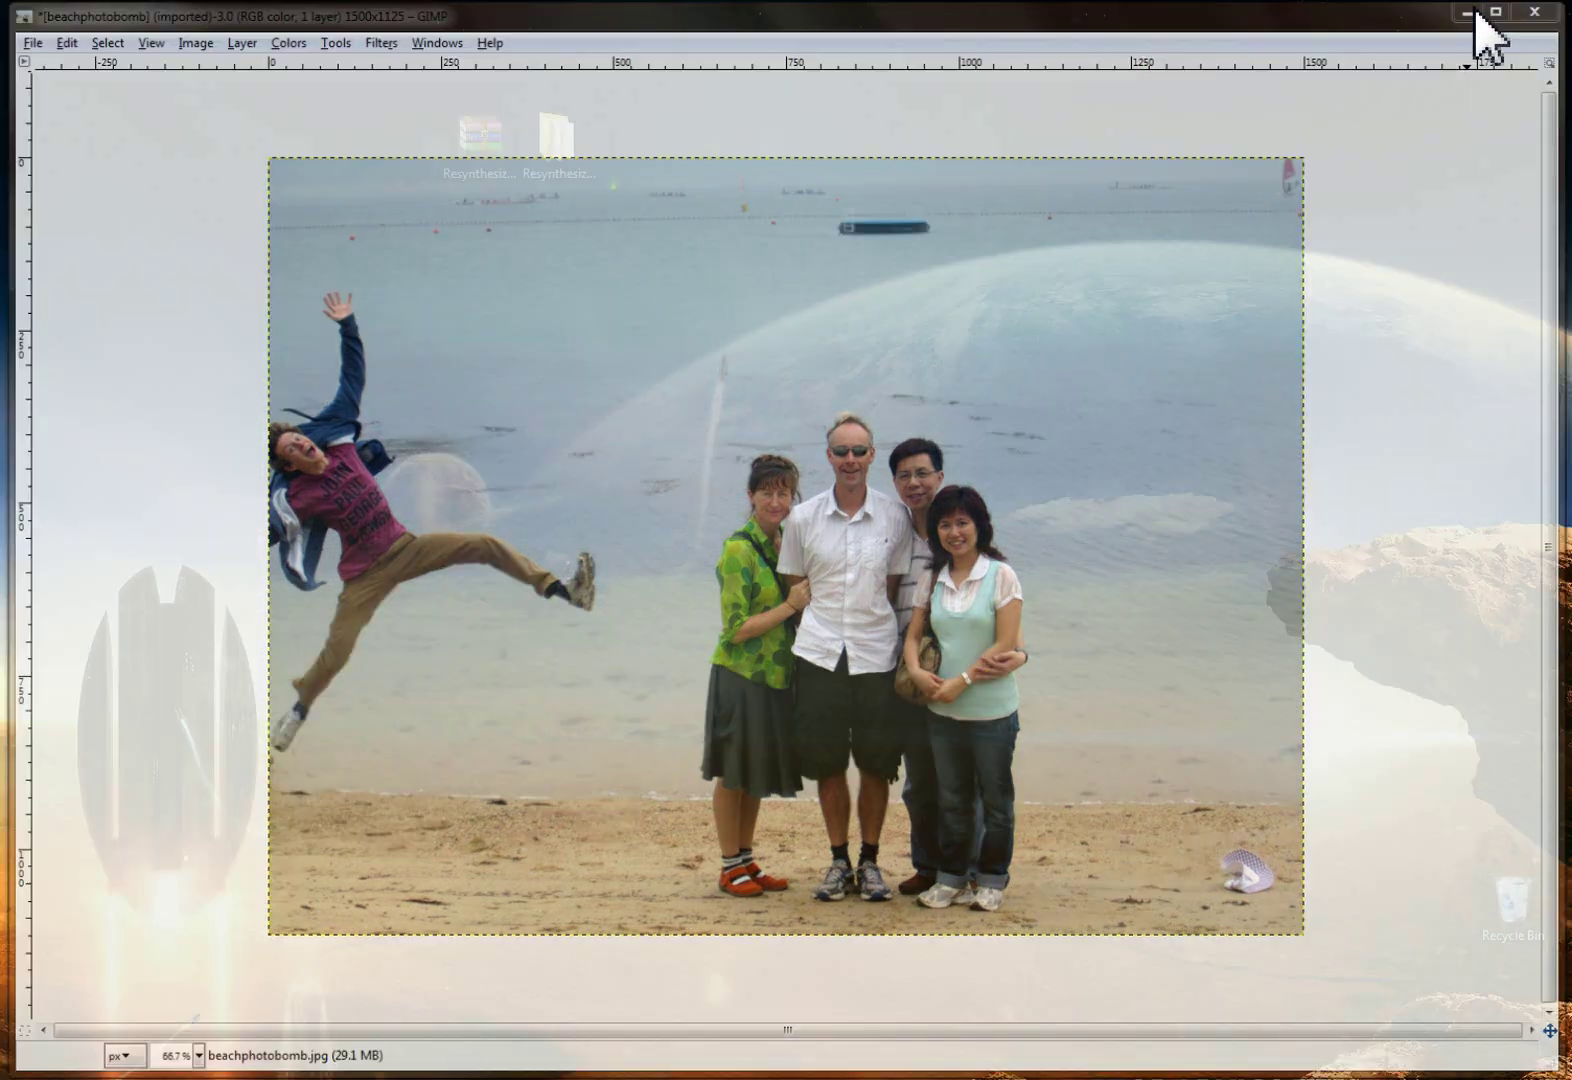
left_click(485, 162)
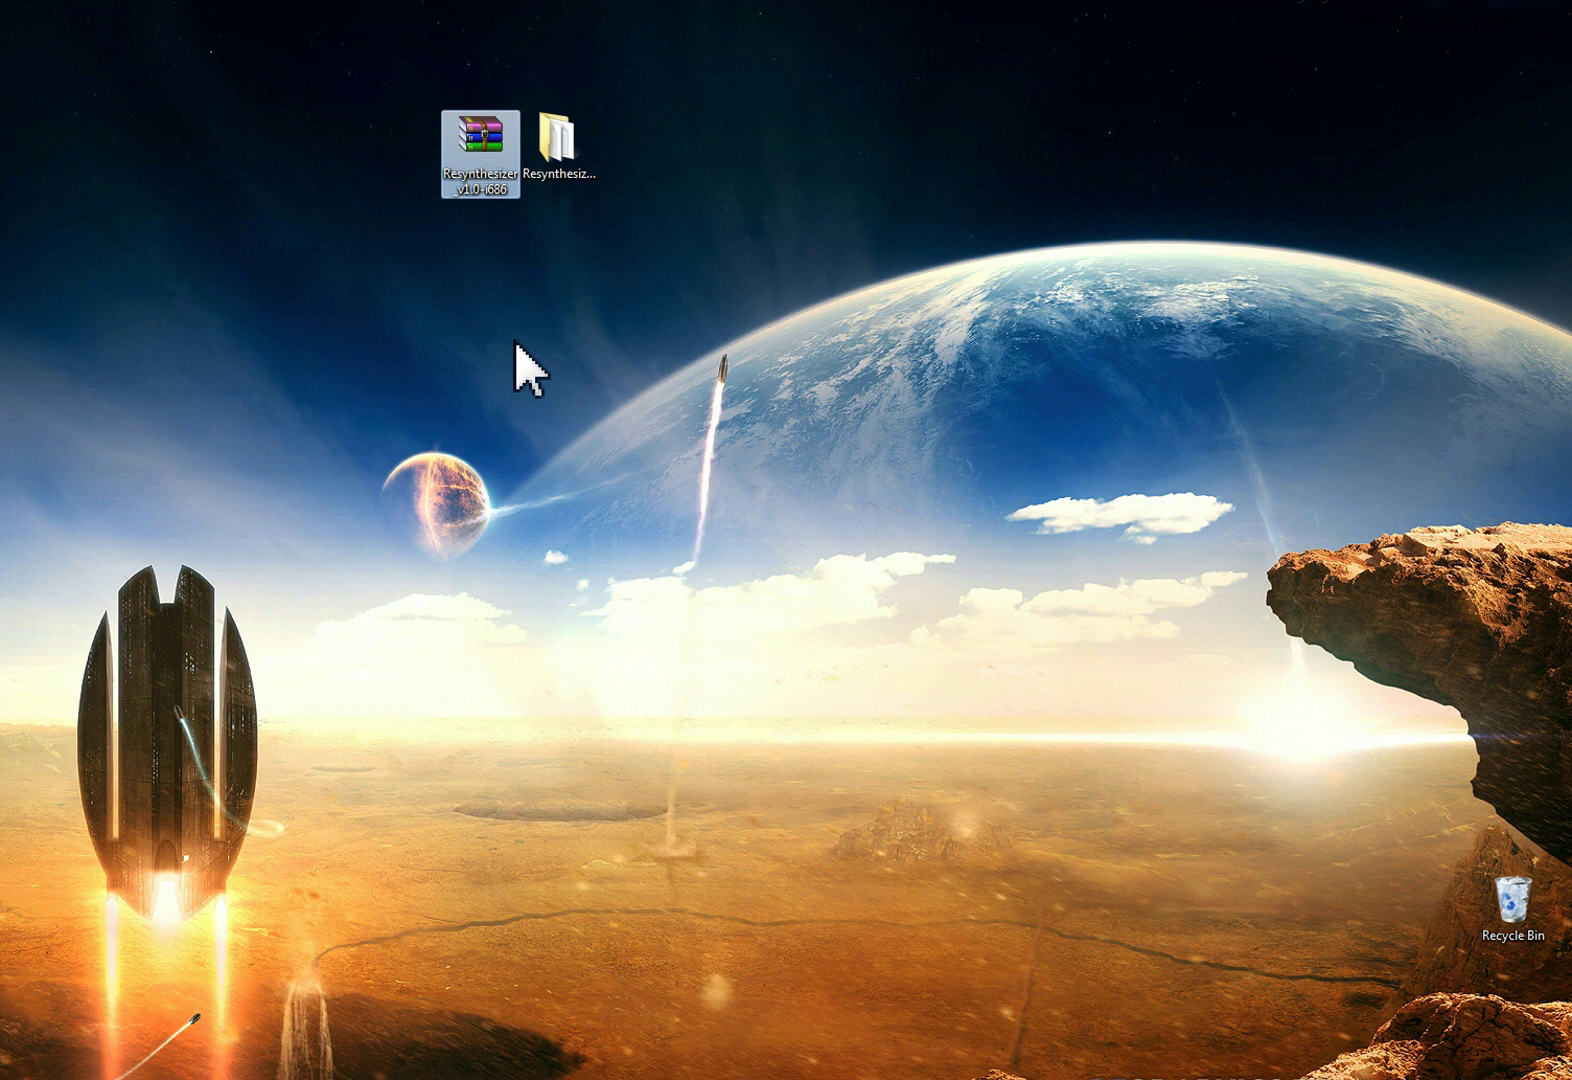
right_click(474, 142)
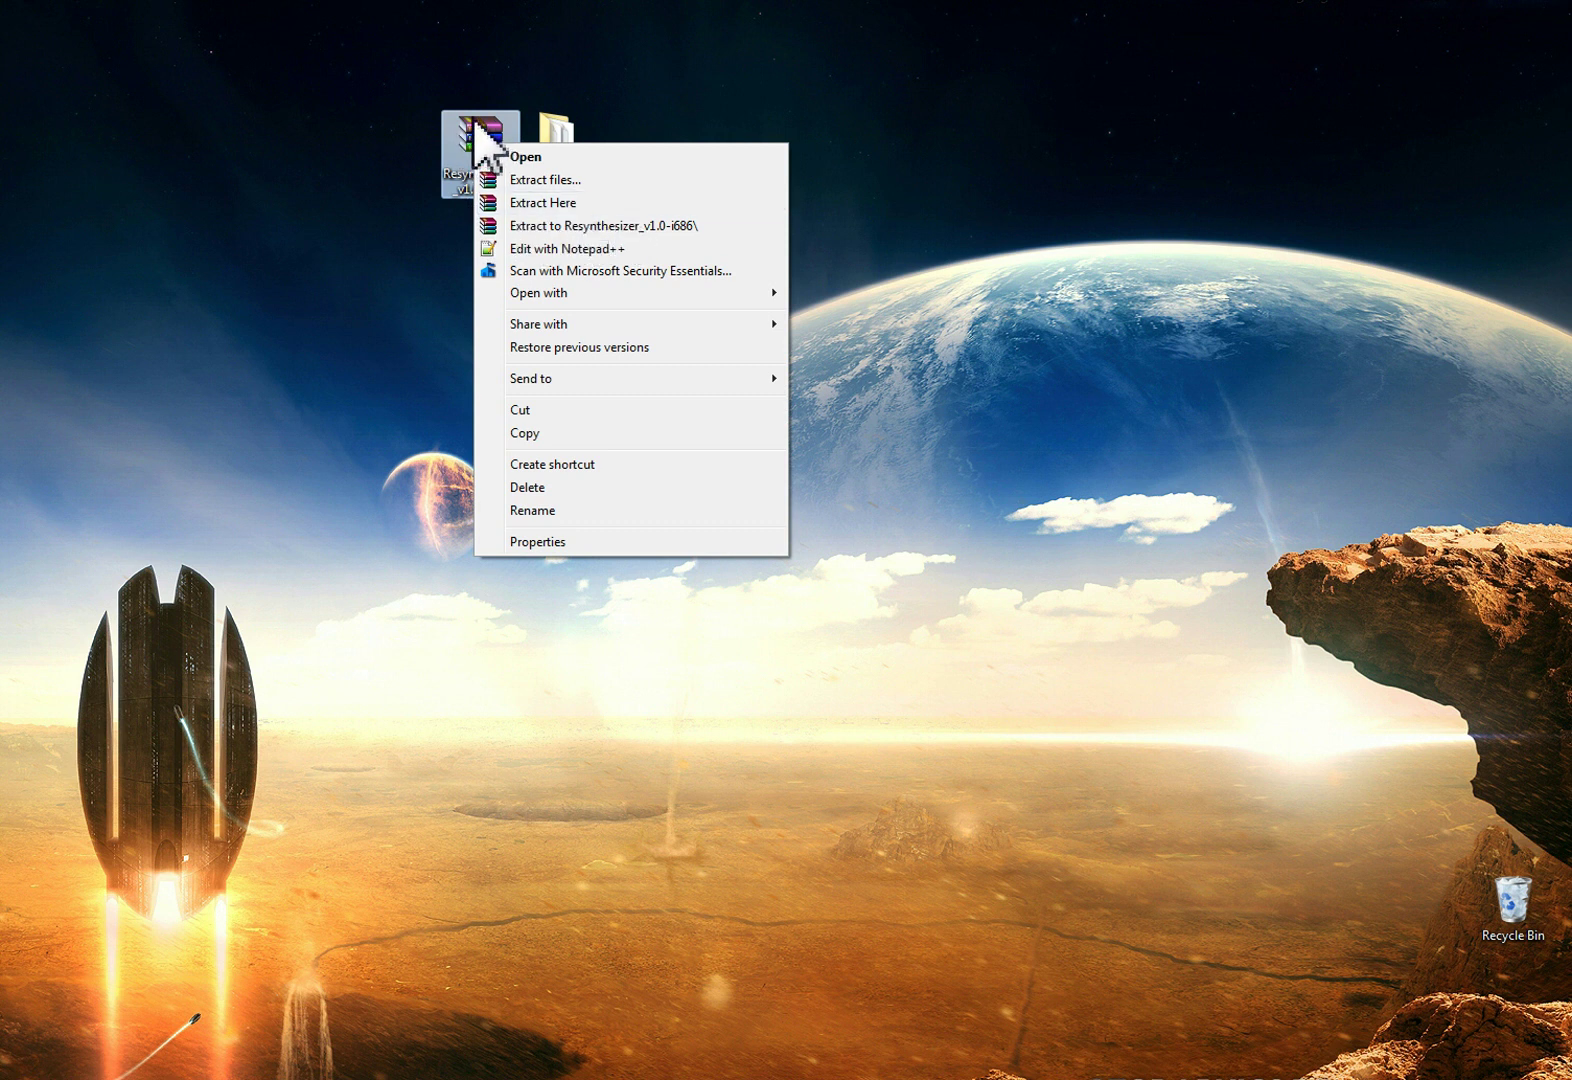
left_click(436, 300)
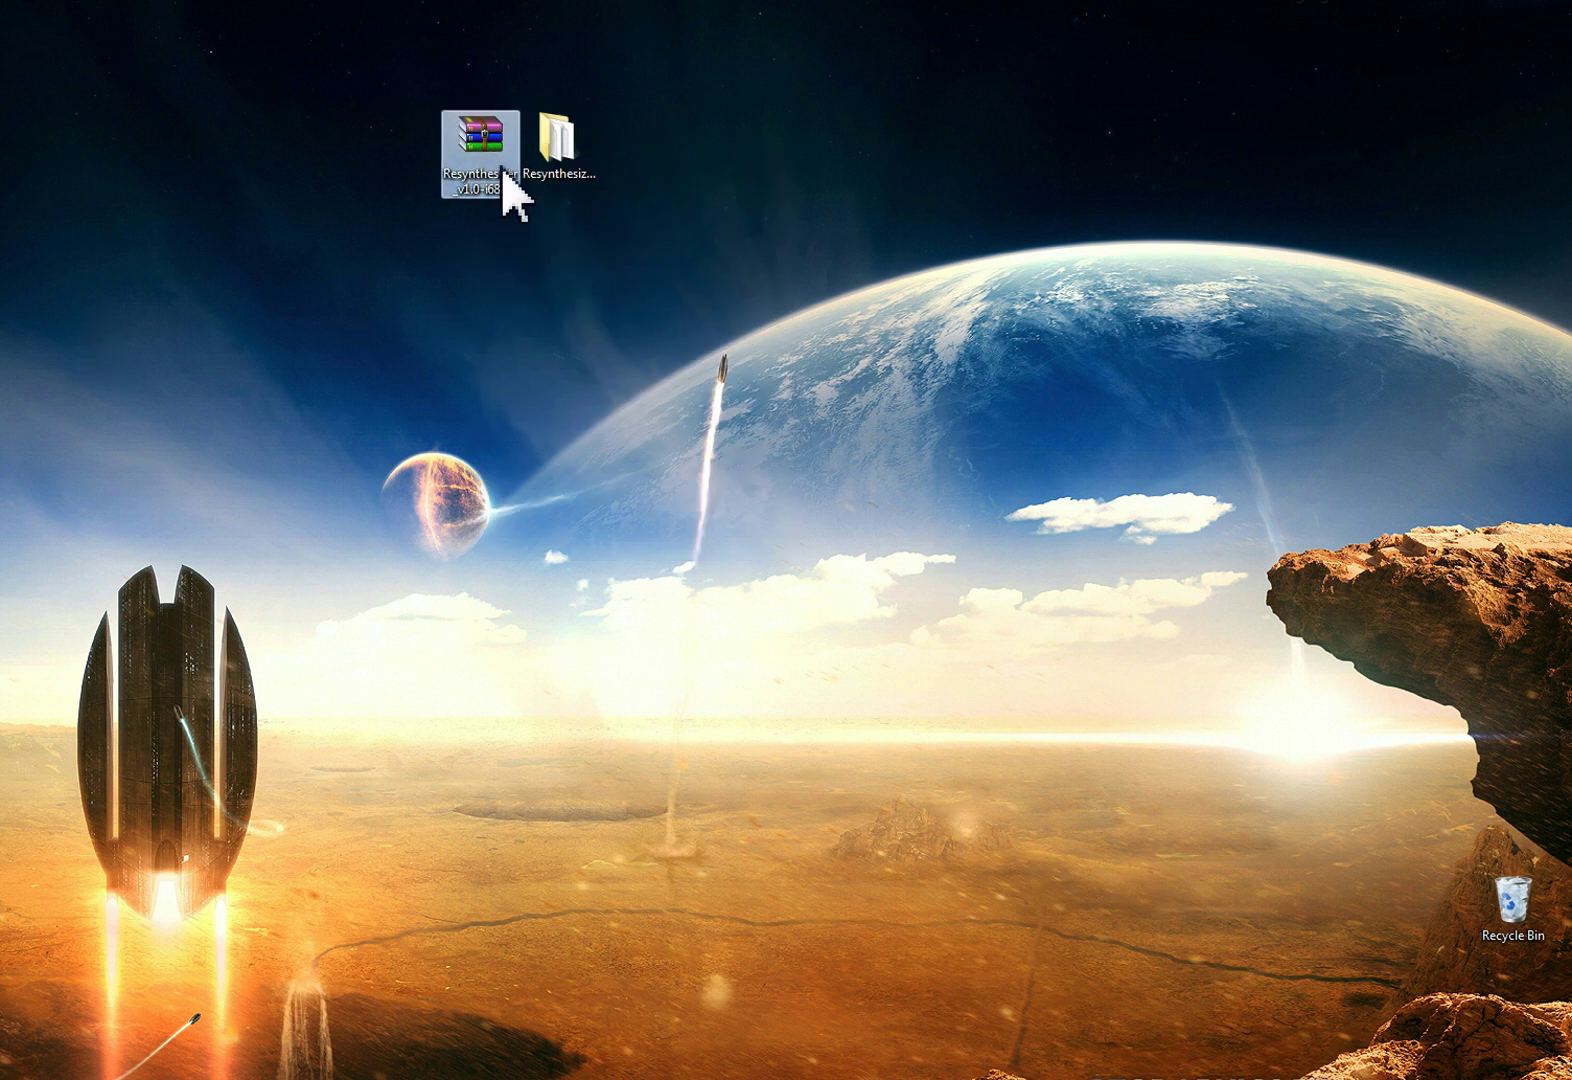
left_click(562, 150)
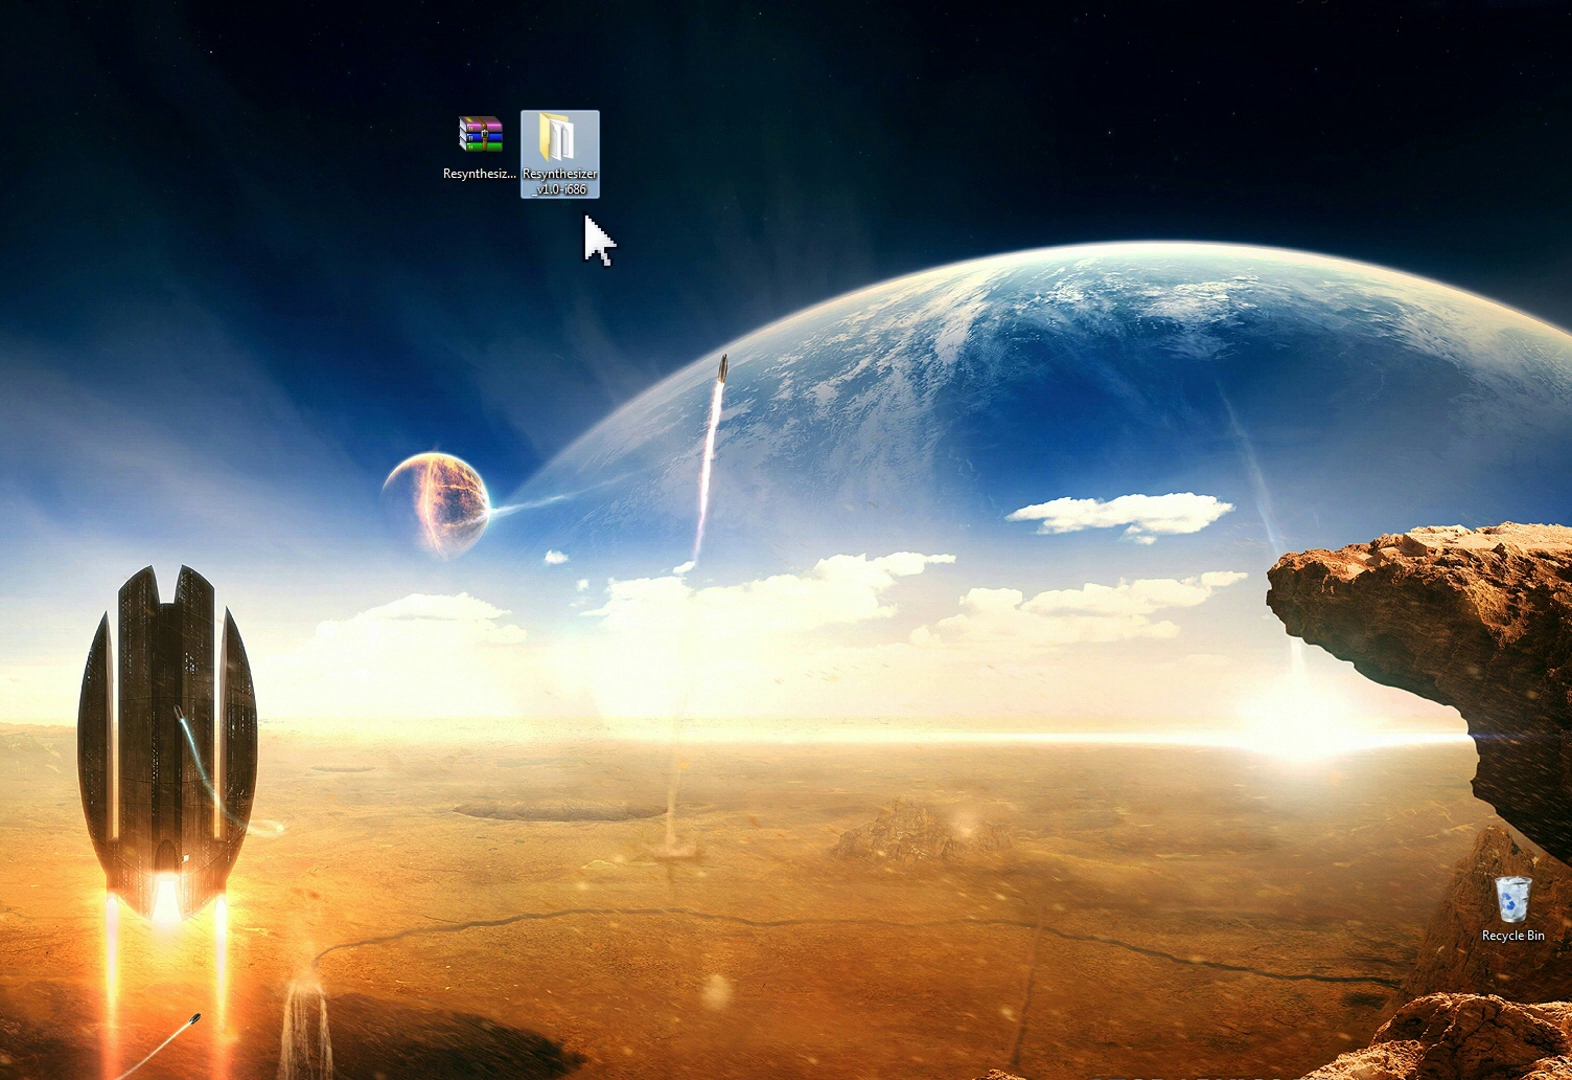
left_click(570, 160)
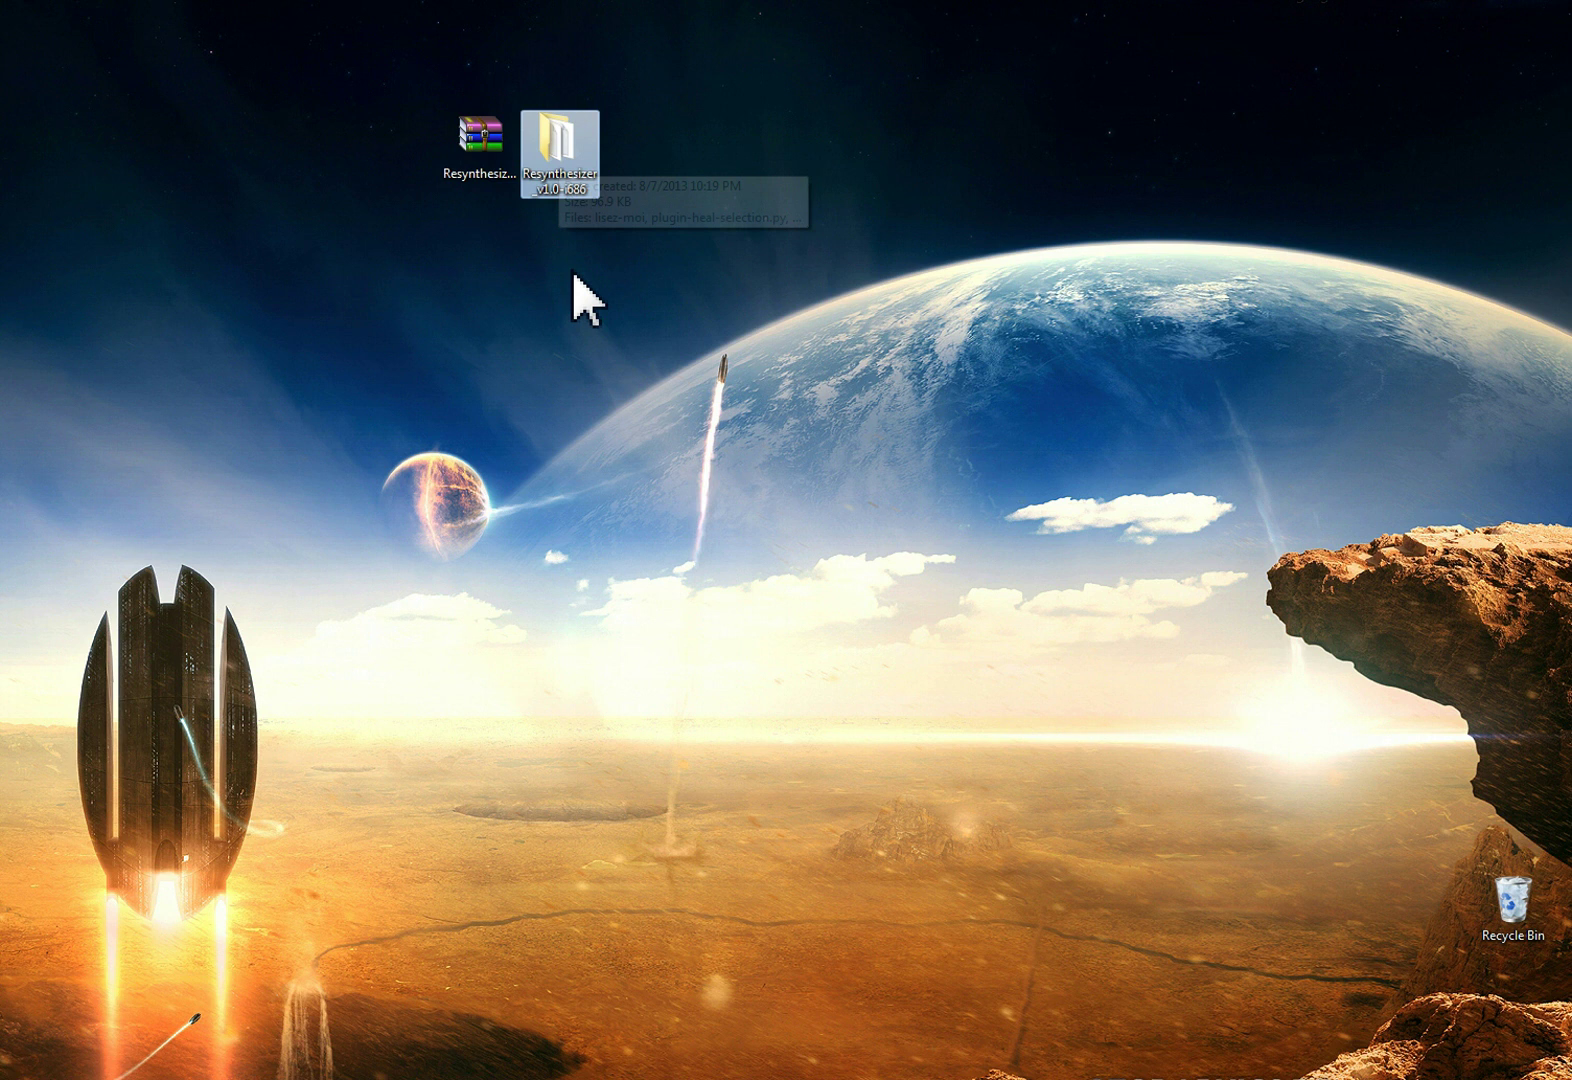
Open the extracted Resynthesizer_v1.0-i686 folder and select all 12 plug-in files.
double_click(563, 165)
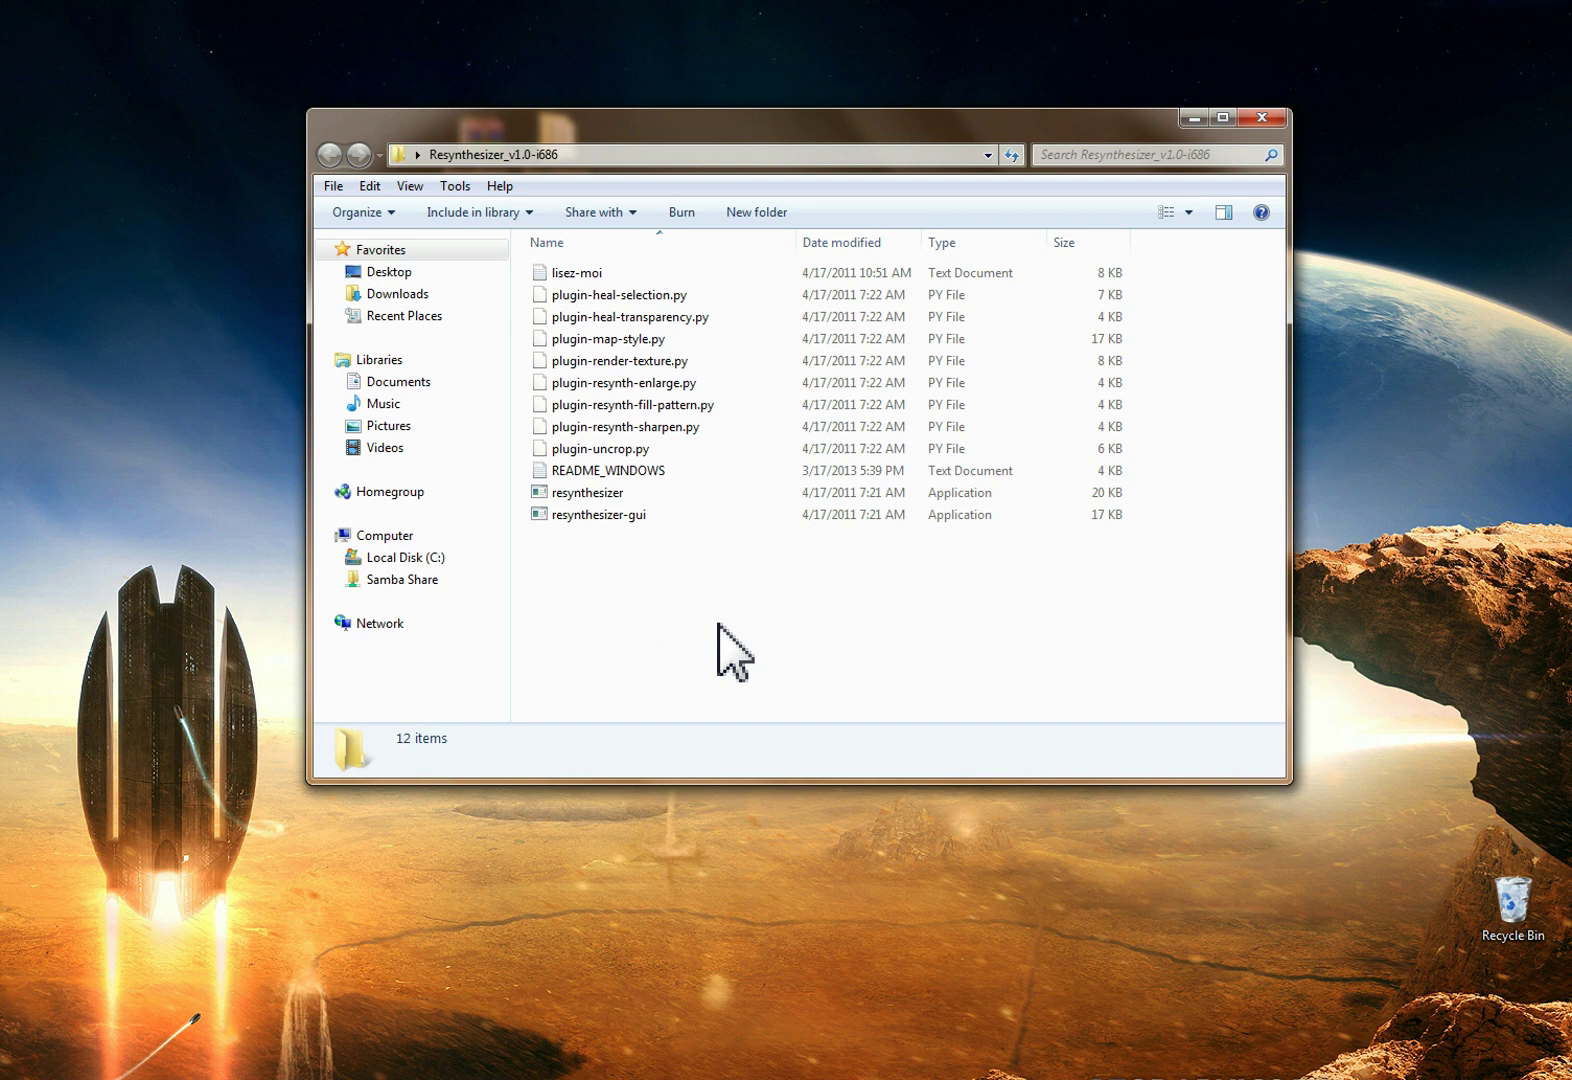
key("ctrl+a")
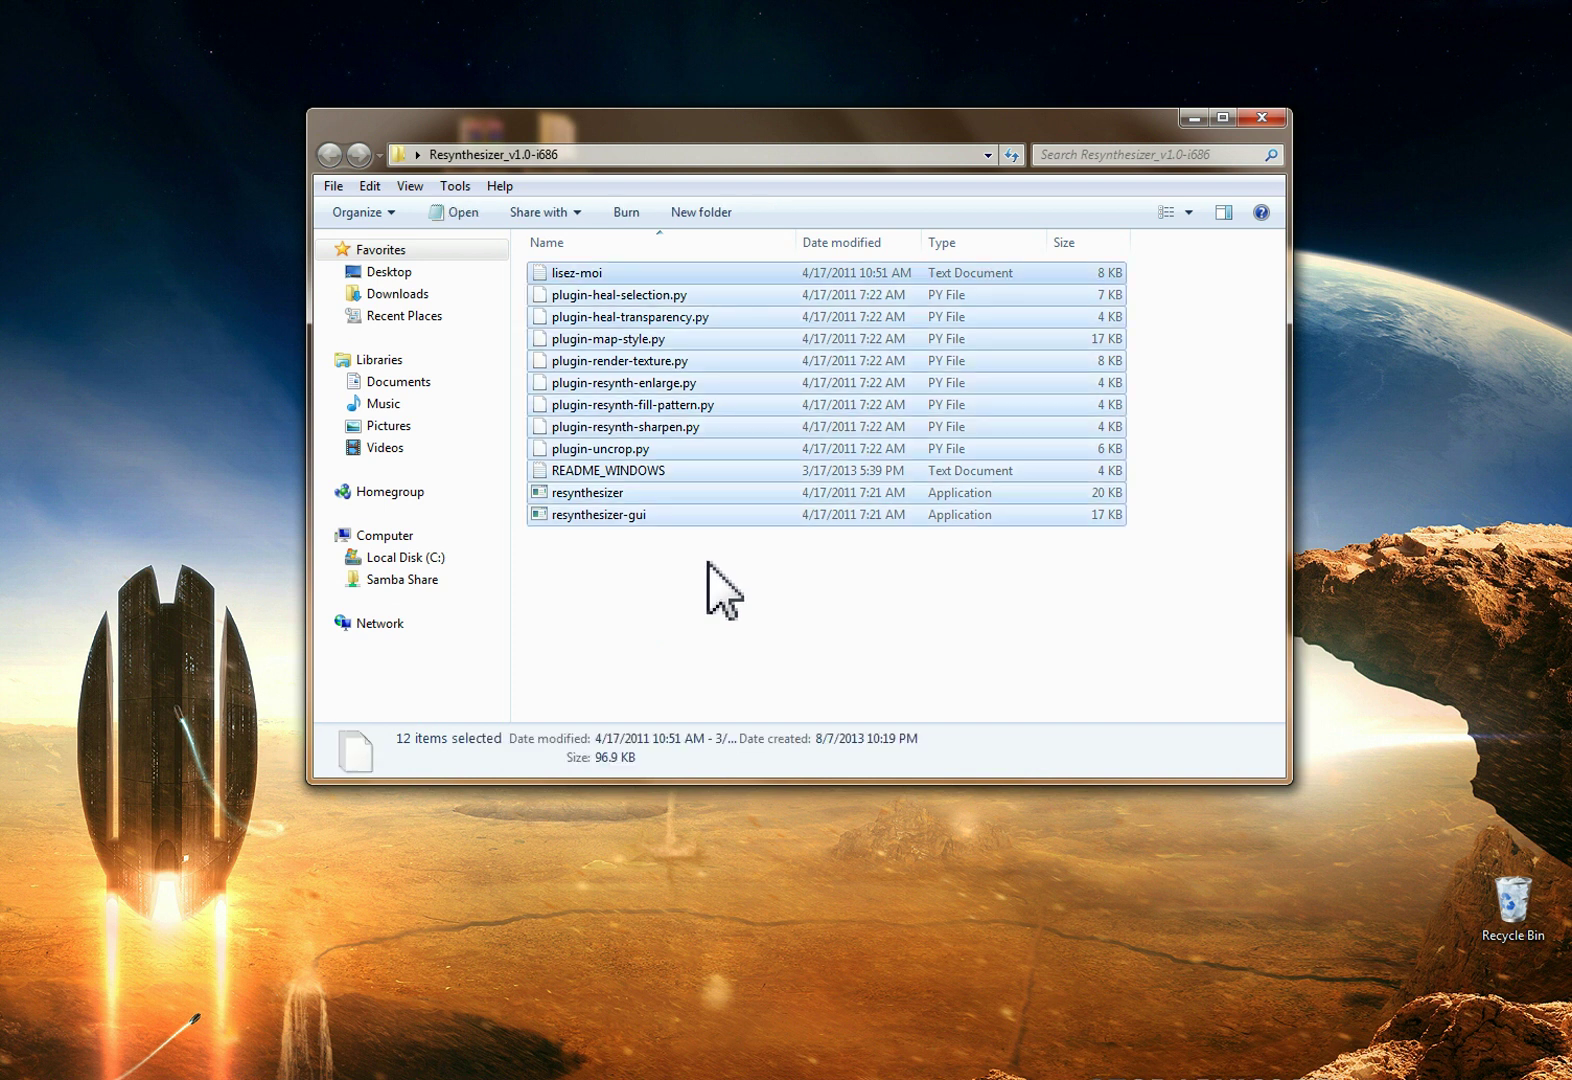
left_click(647, 603)
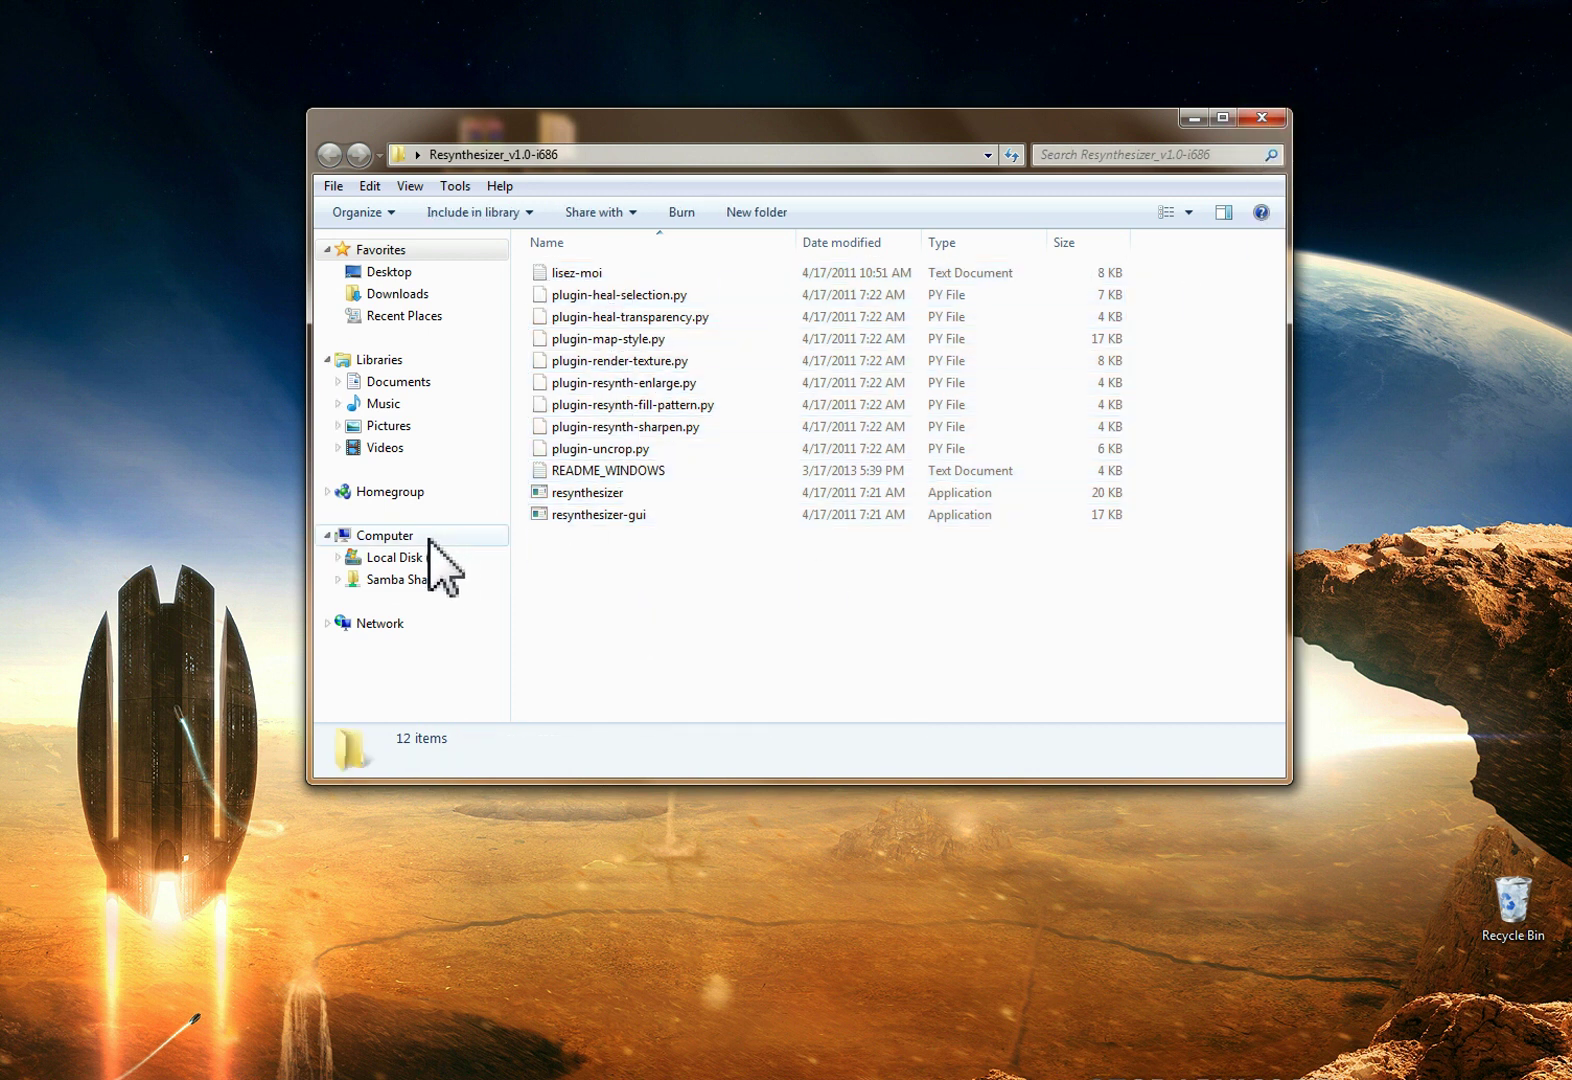
Navigate to Local Disk (C:) > Users > your profile > .gimp-2.8 > plug-ins.
left_click(384, 538)
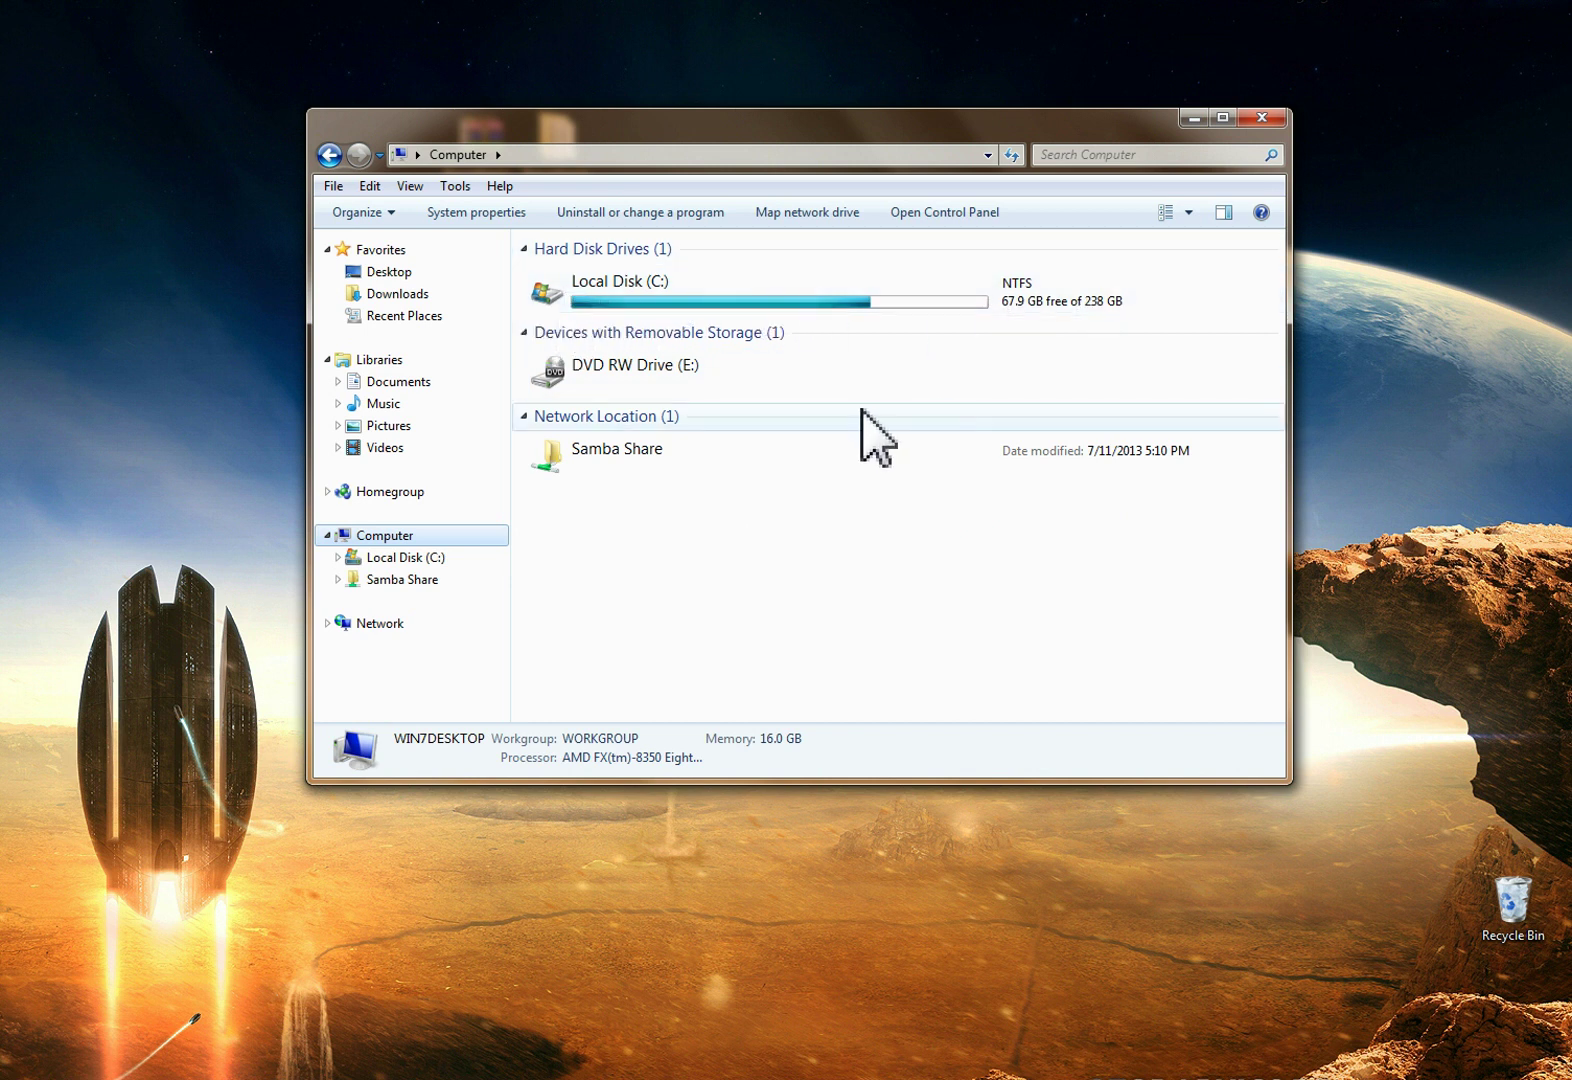
mouse_move(545, 293)
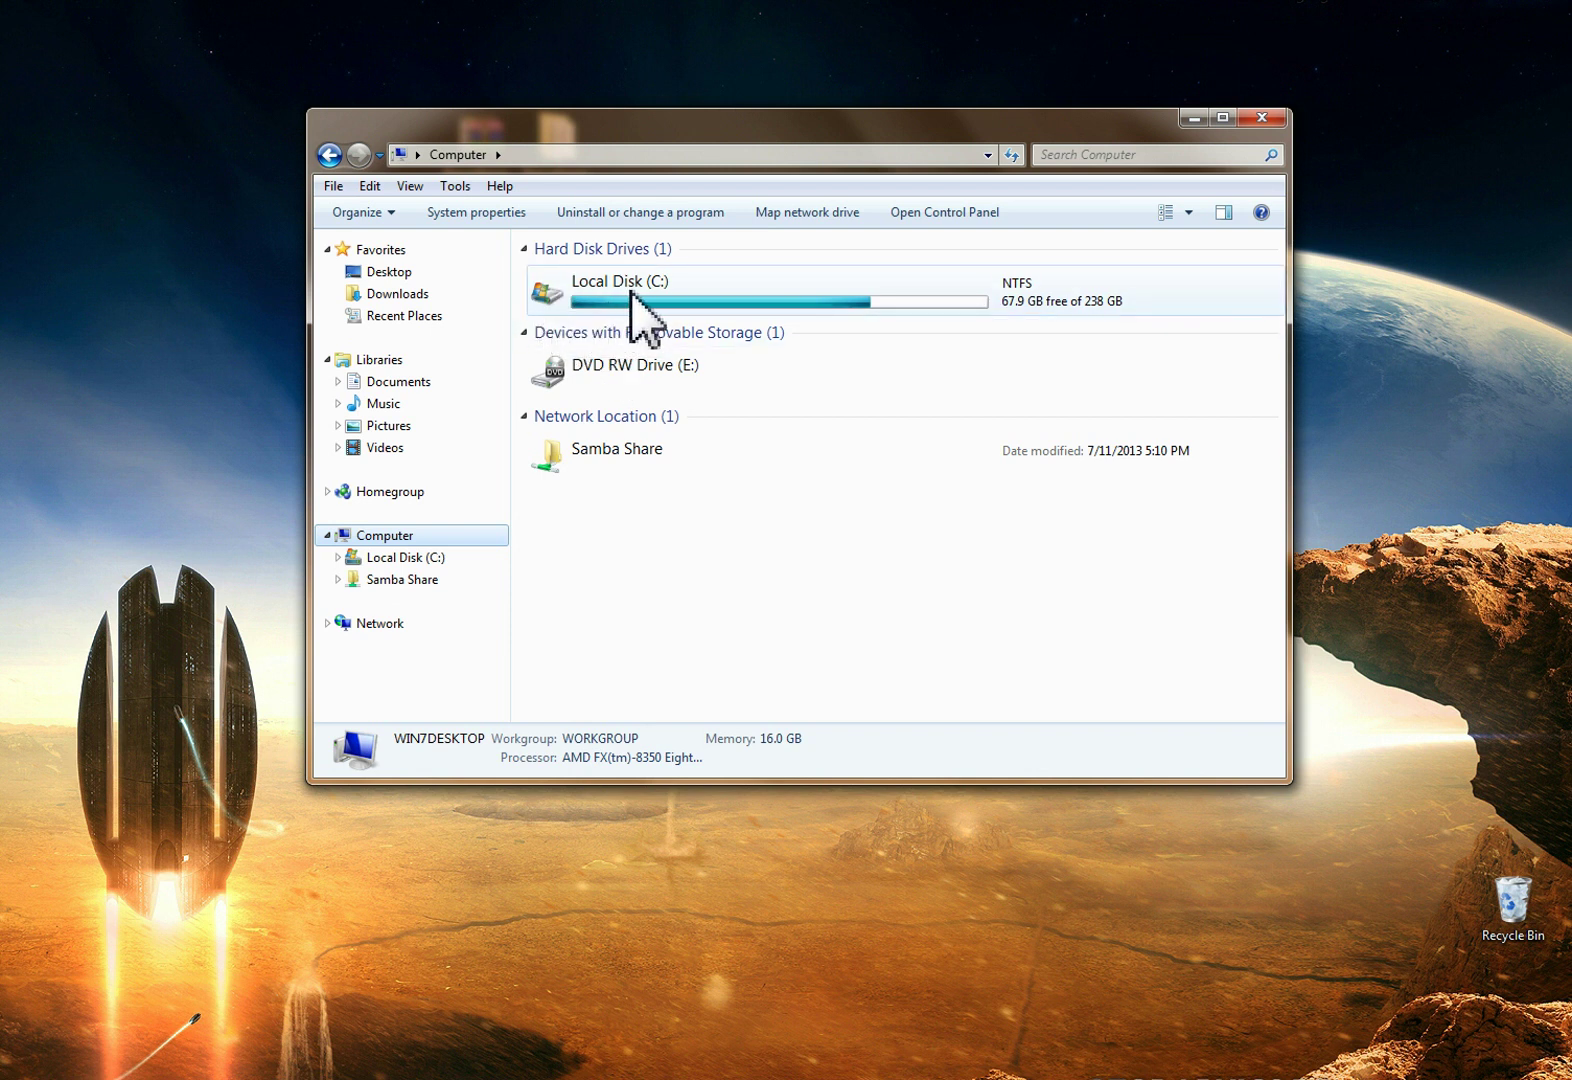
double_click(568, 298)
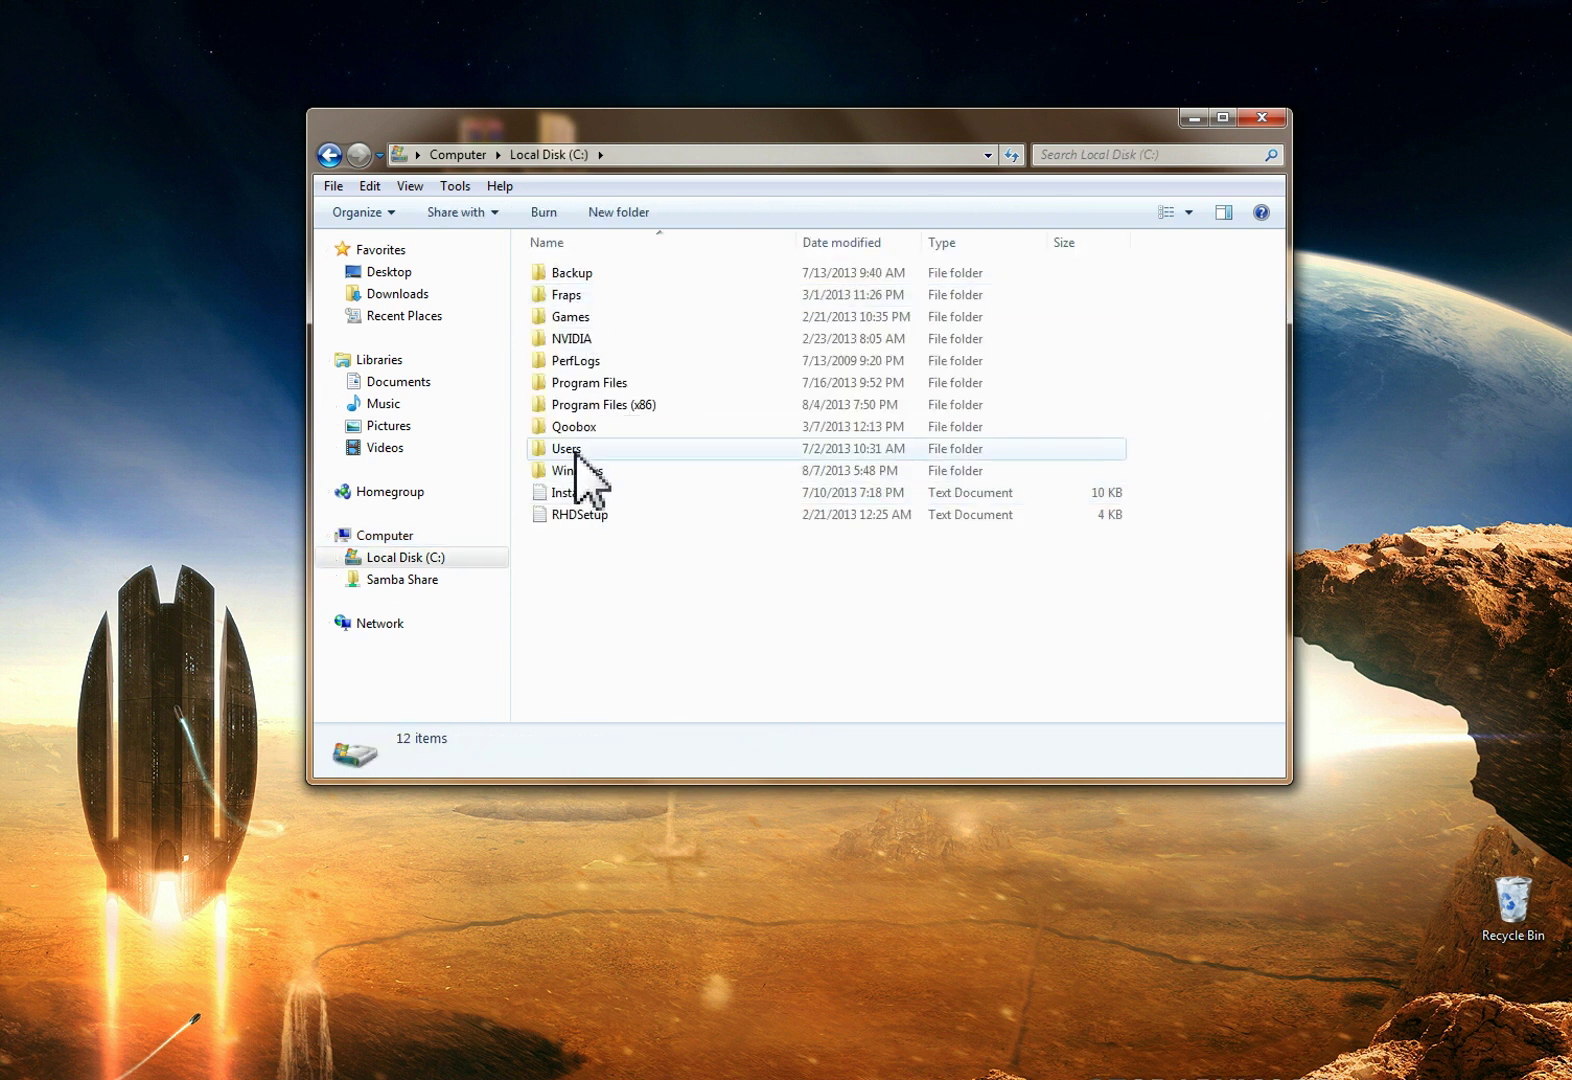
double_click(566, 449)
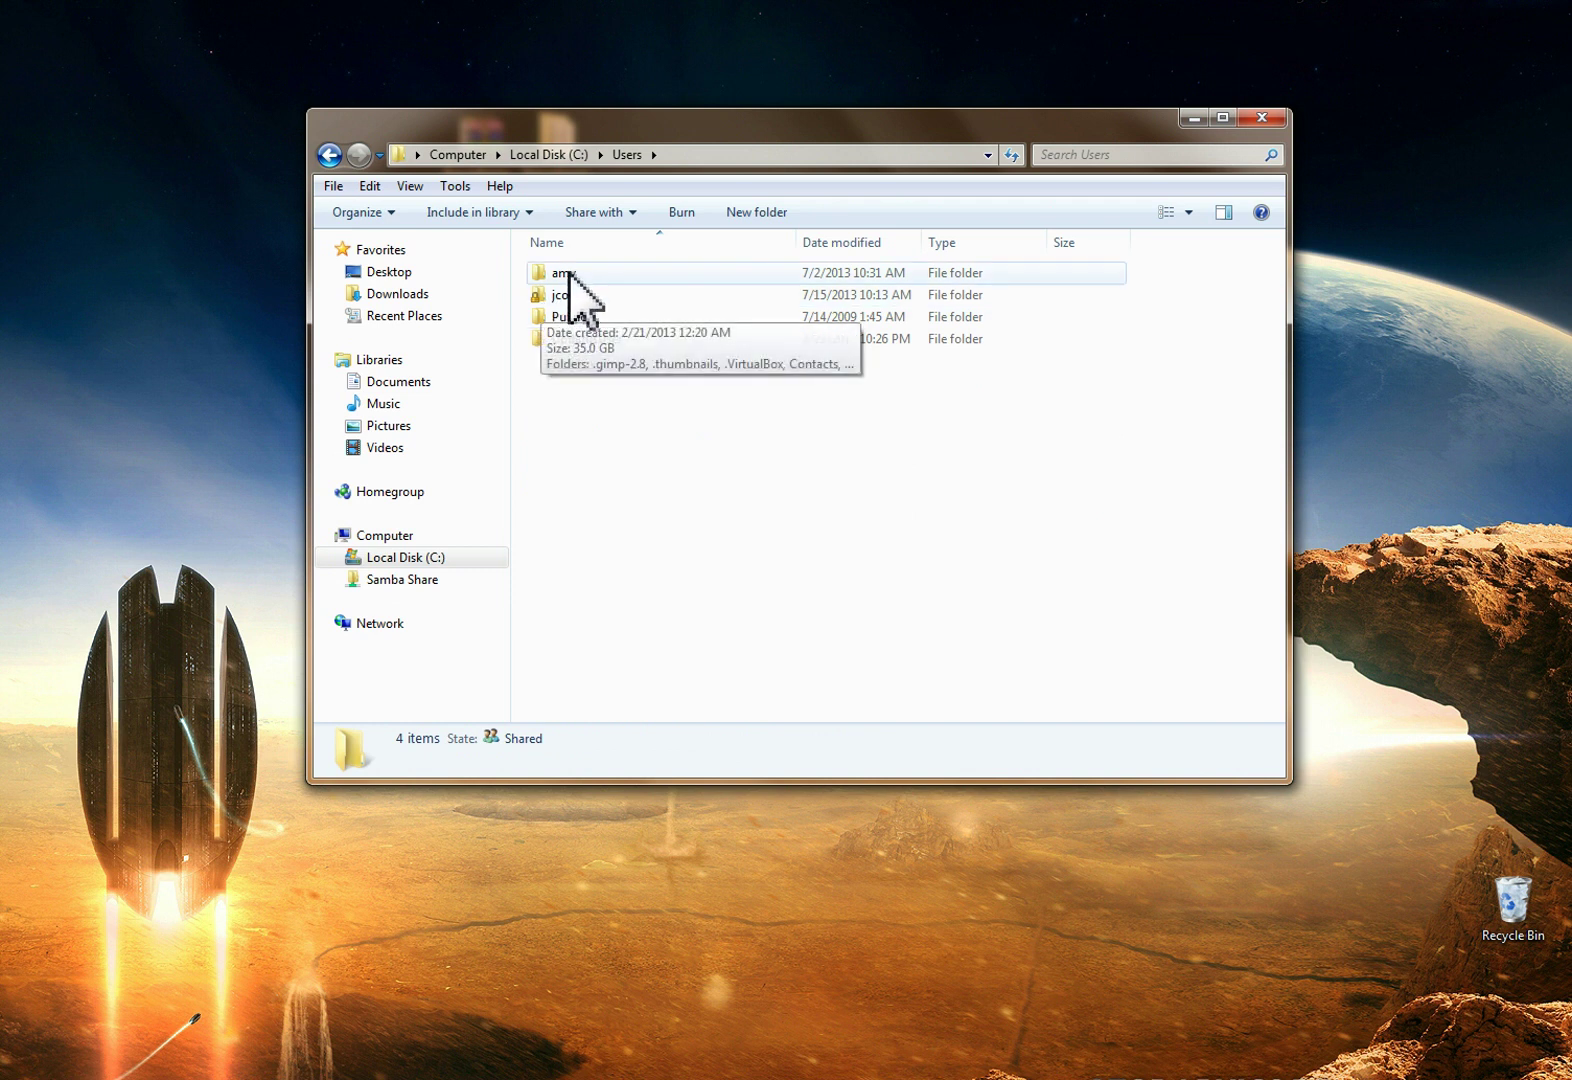
double_click(573, 297)
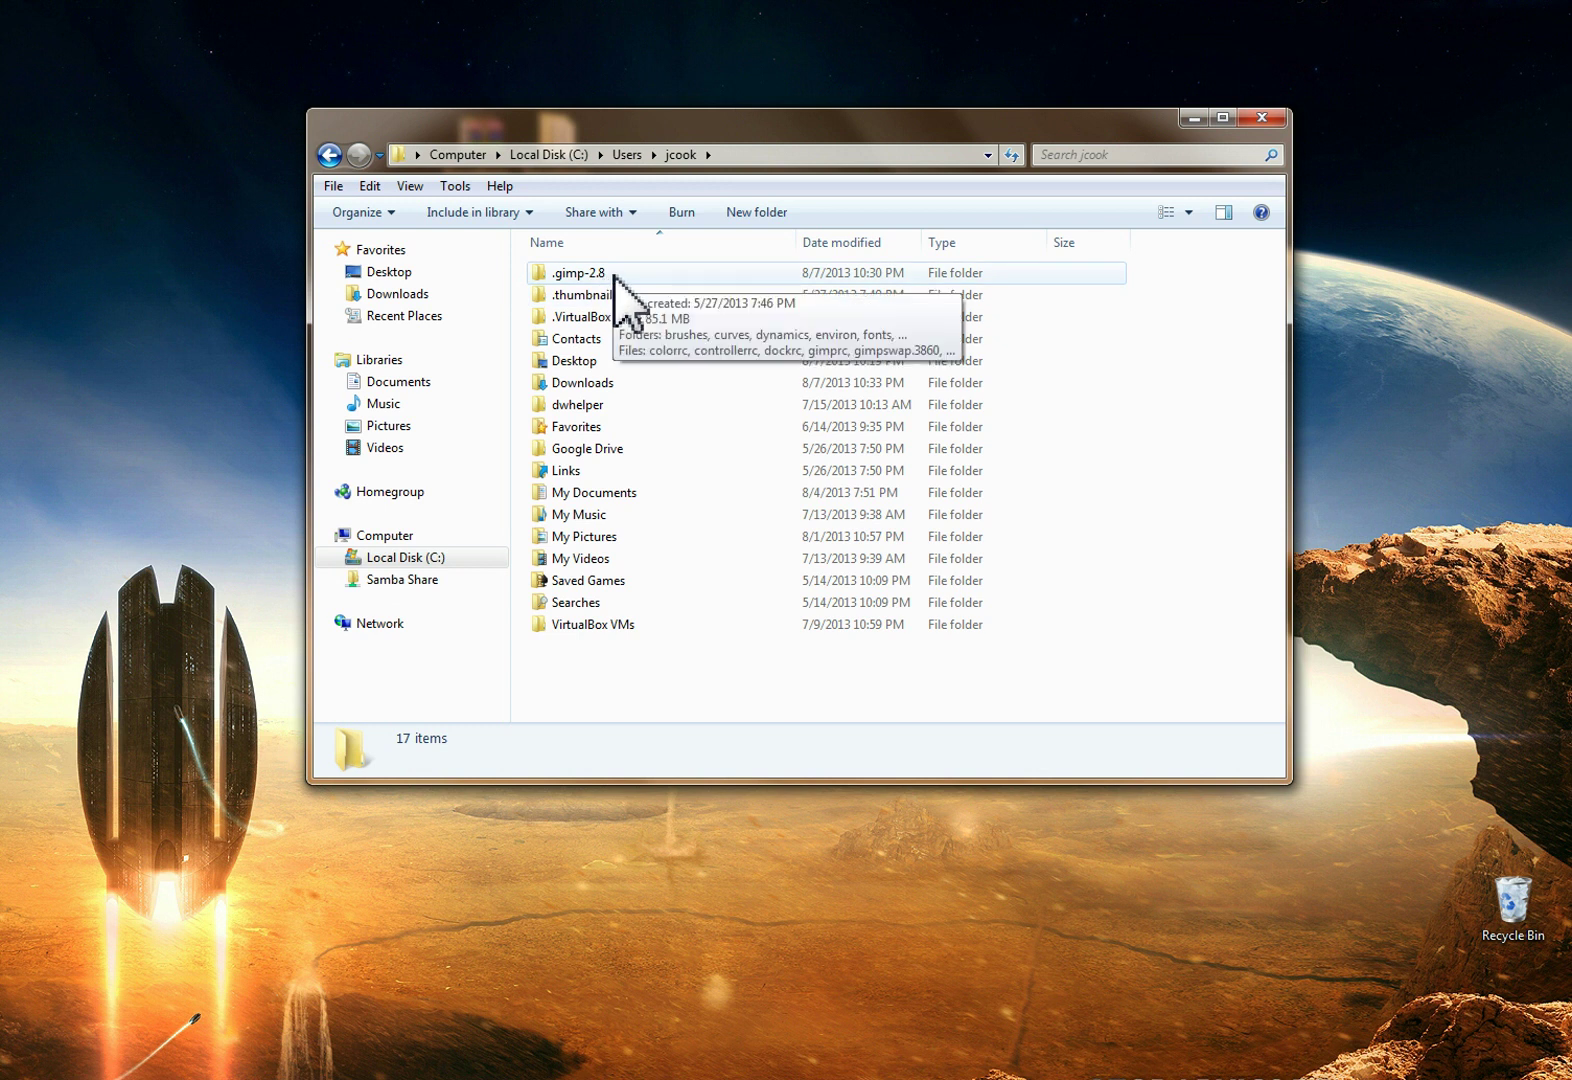
double_click(614, 280)
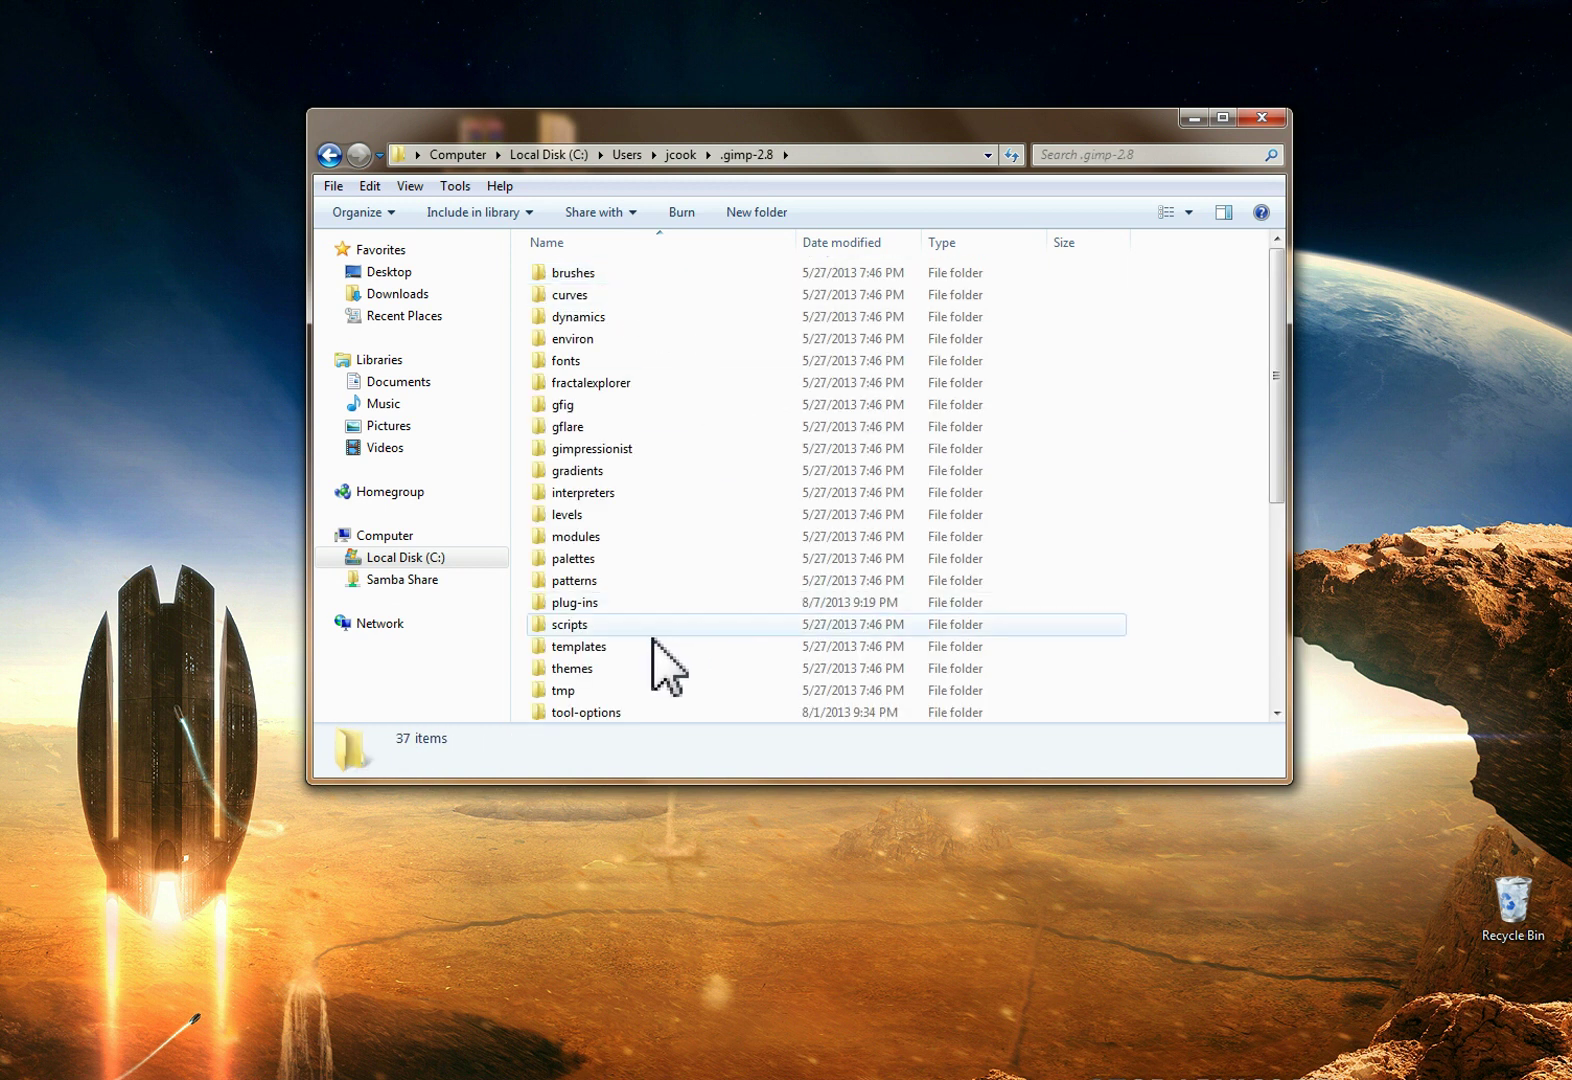
left_click(605, 604)
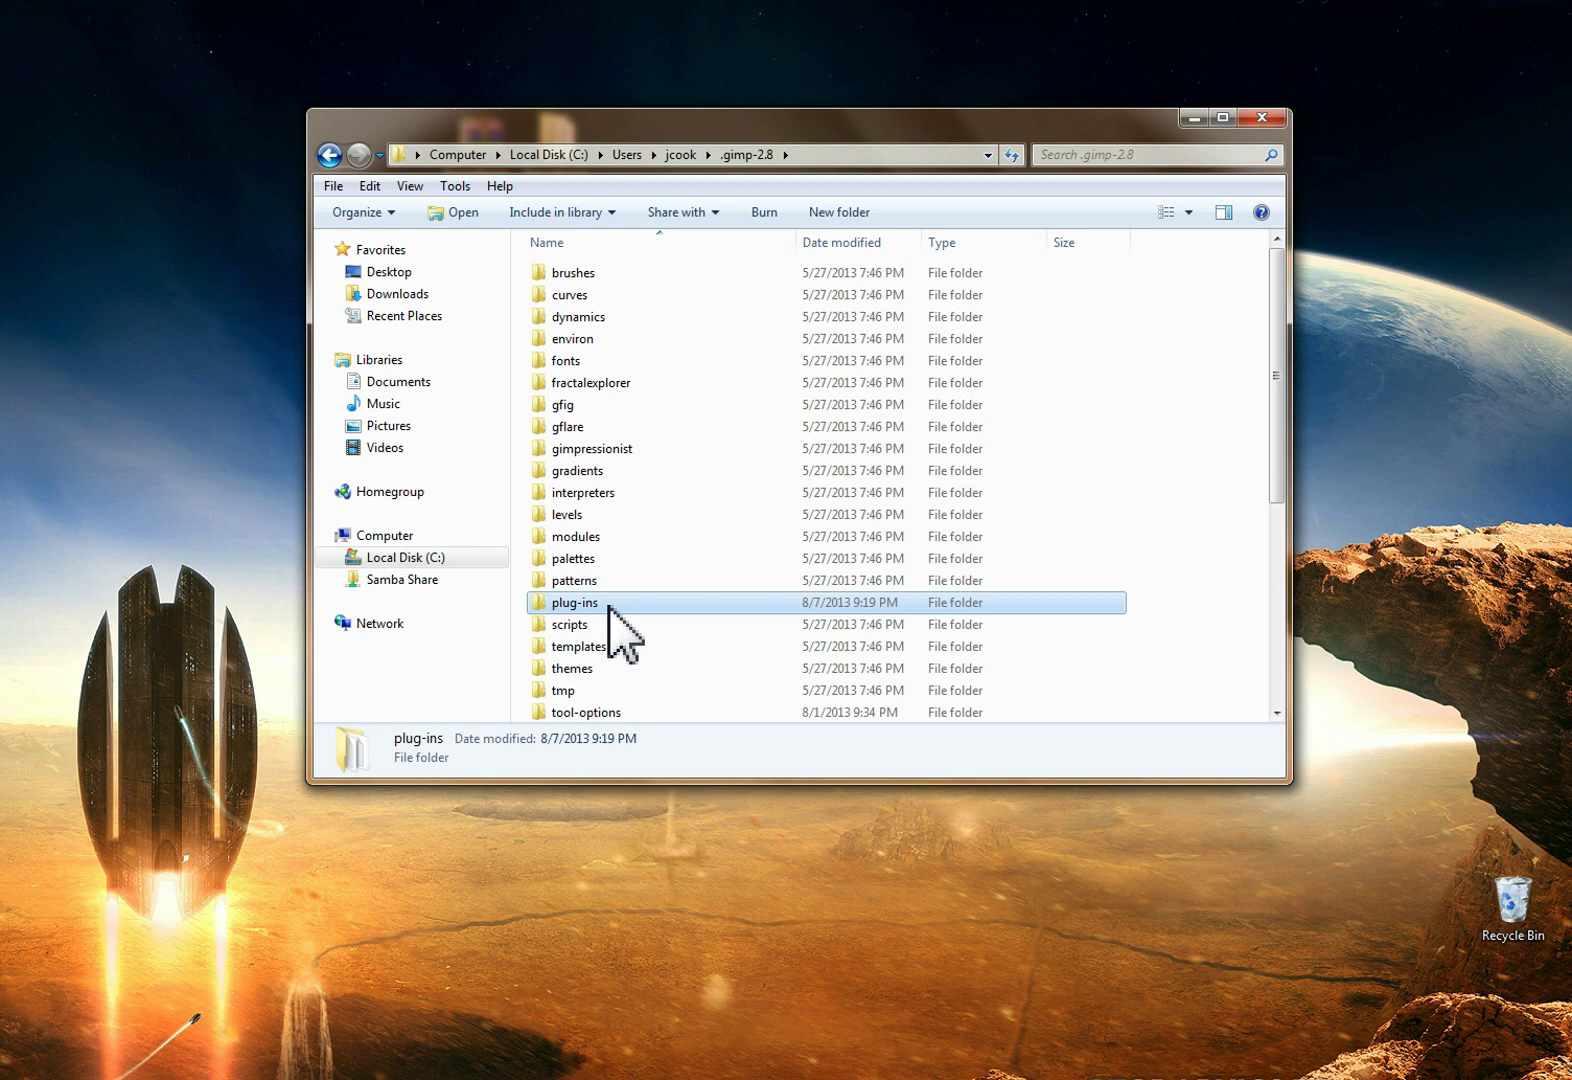
double_click(609, 604)
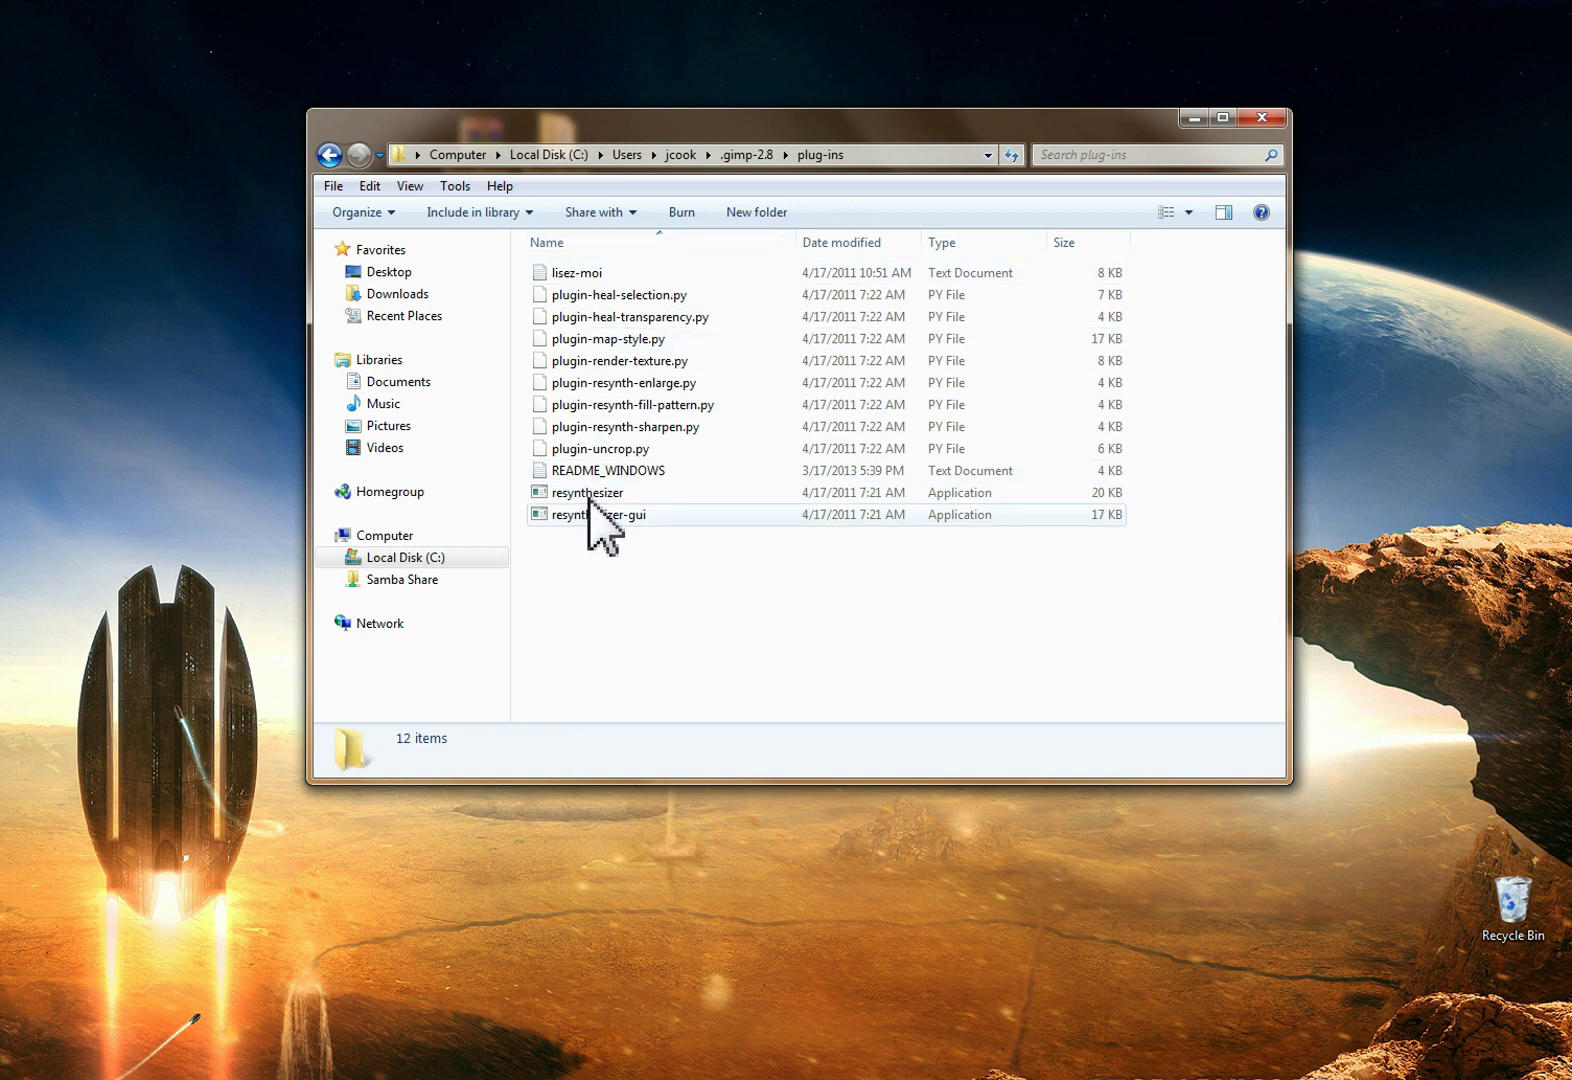
Close Explorer, bring GIMP back, and zoom to 100% on the jumping photobomber.
left_click(1262, 118)
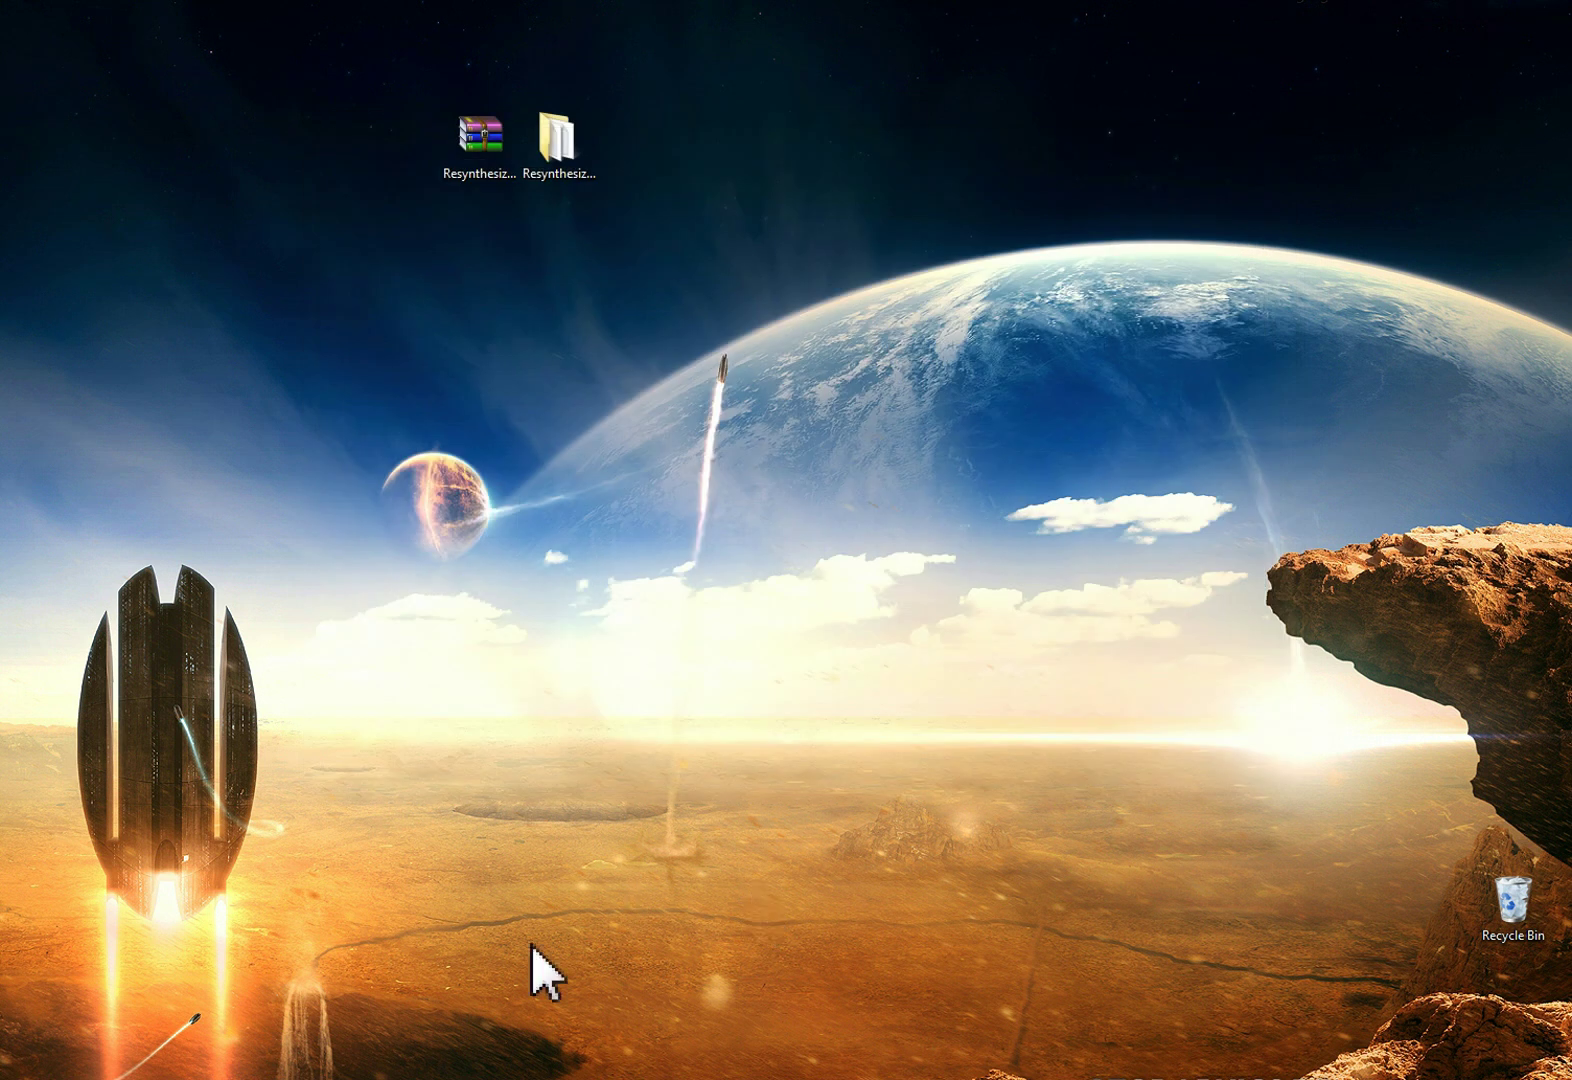
mouse_move(439, 1075)
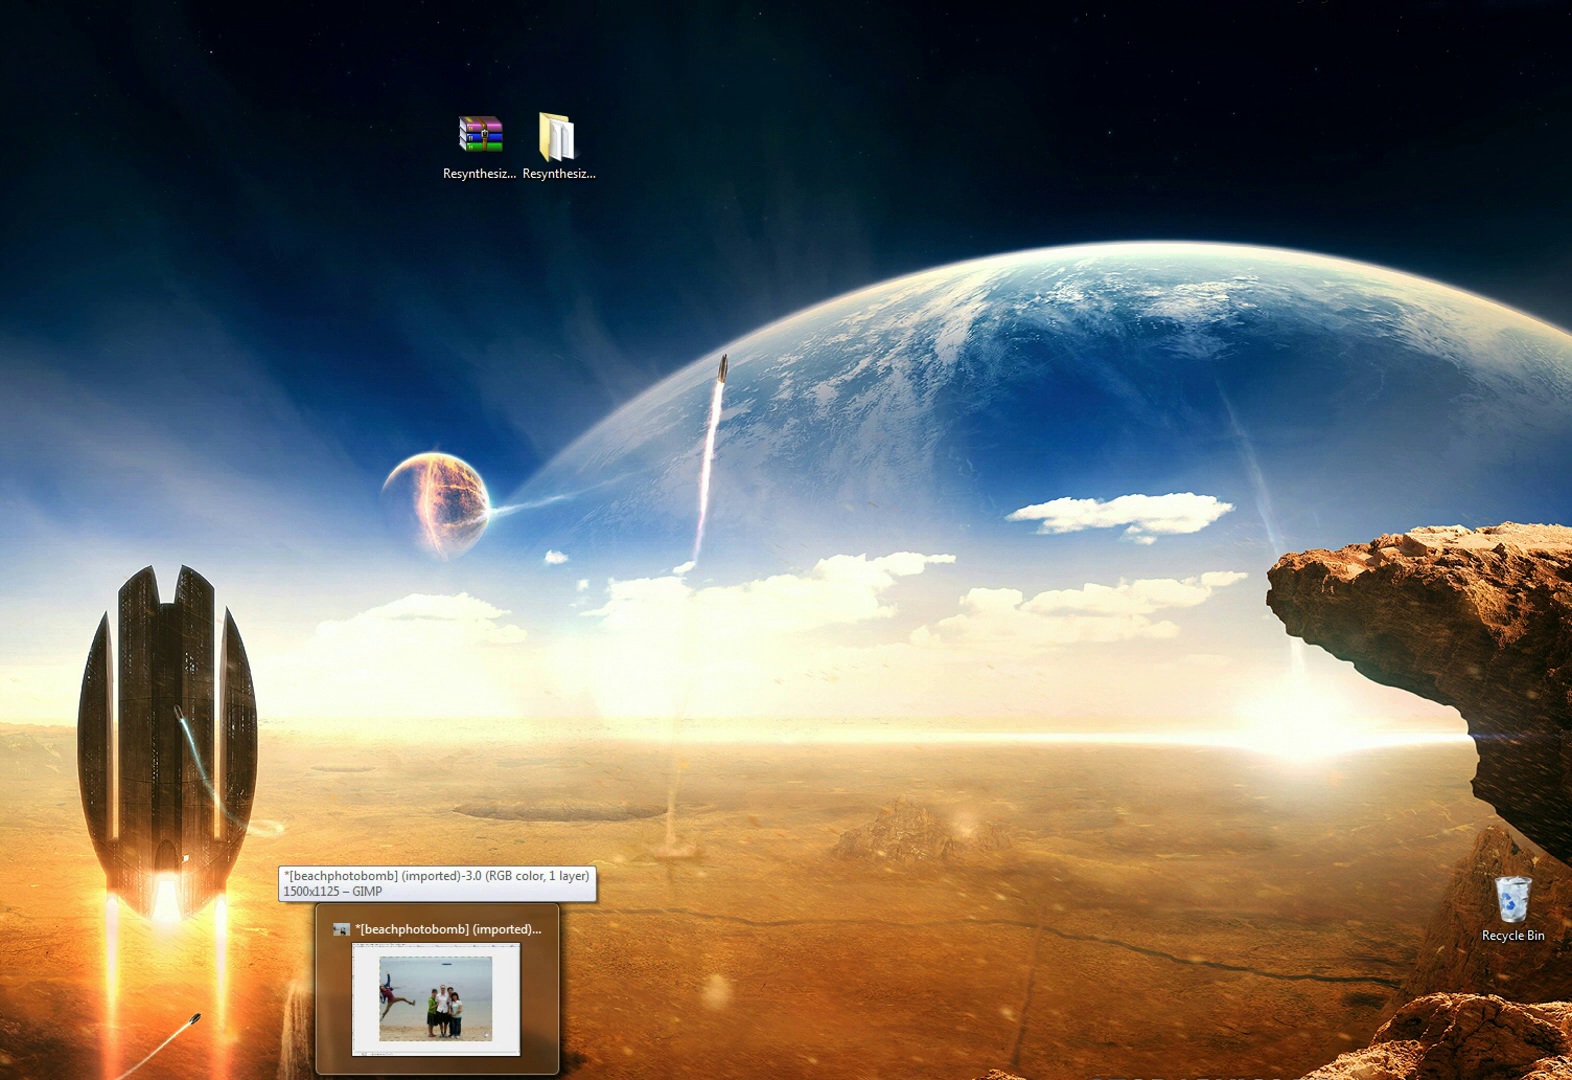
left_click(439, 990)
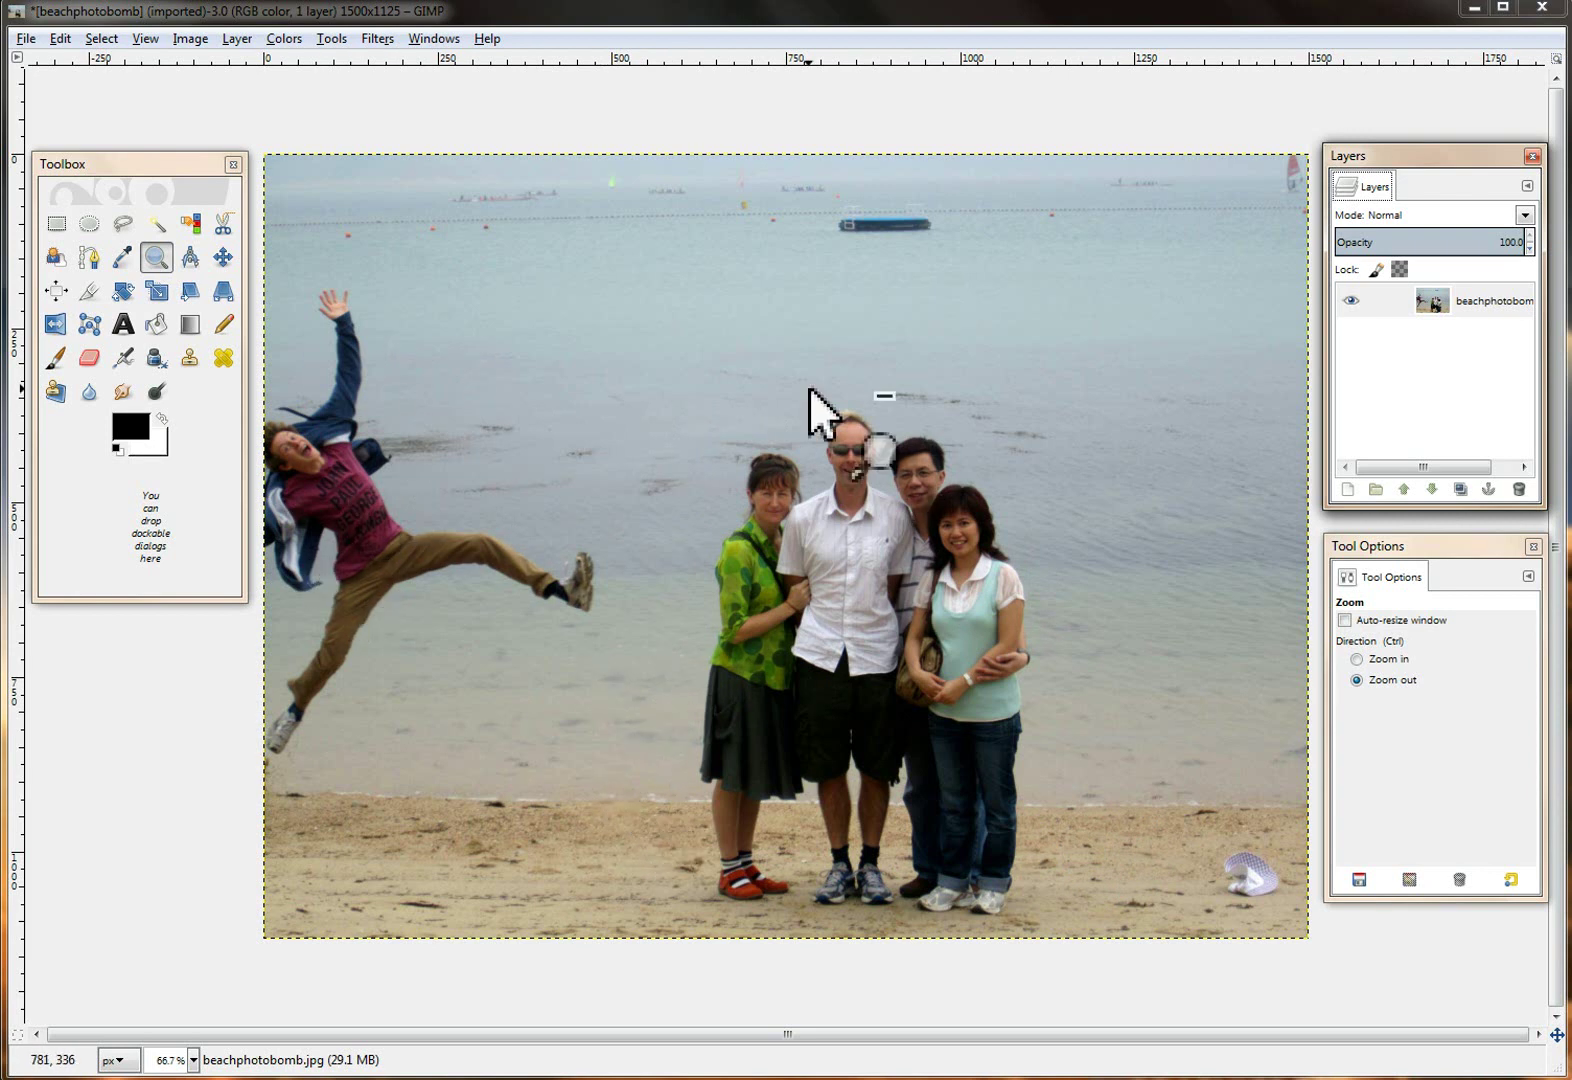
left_click(150, 255)
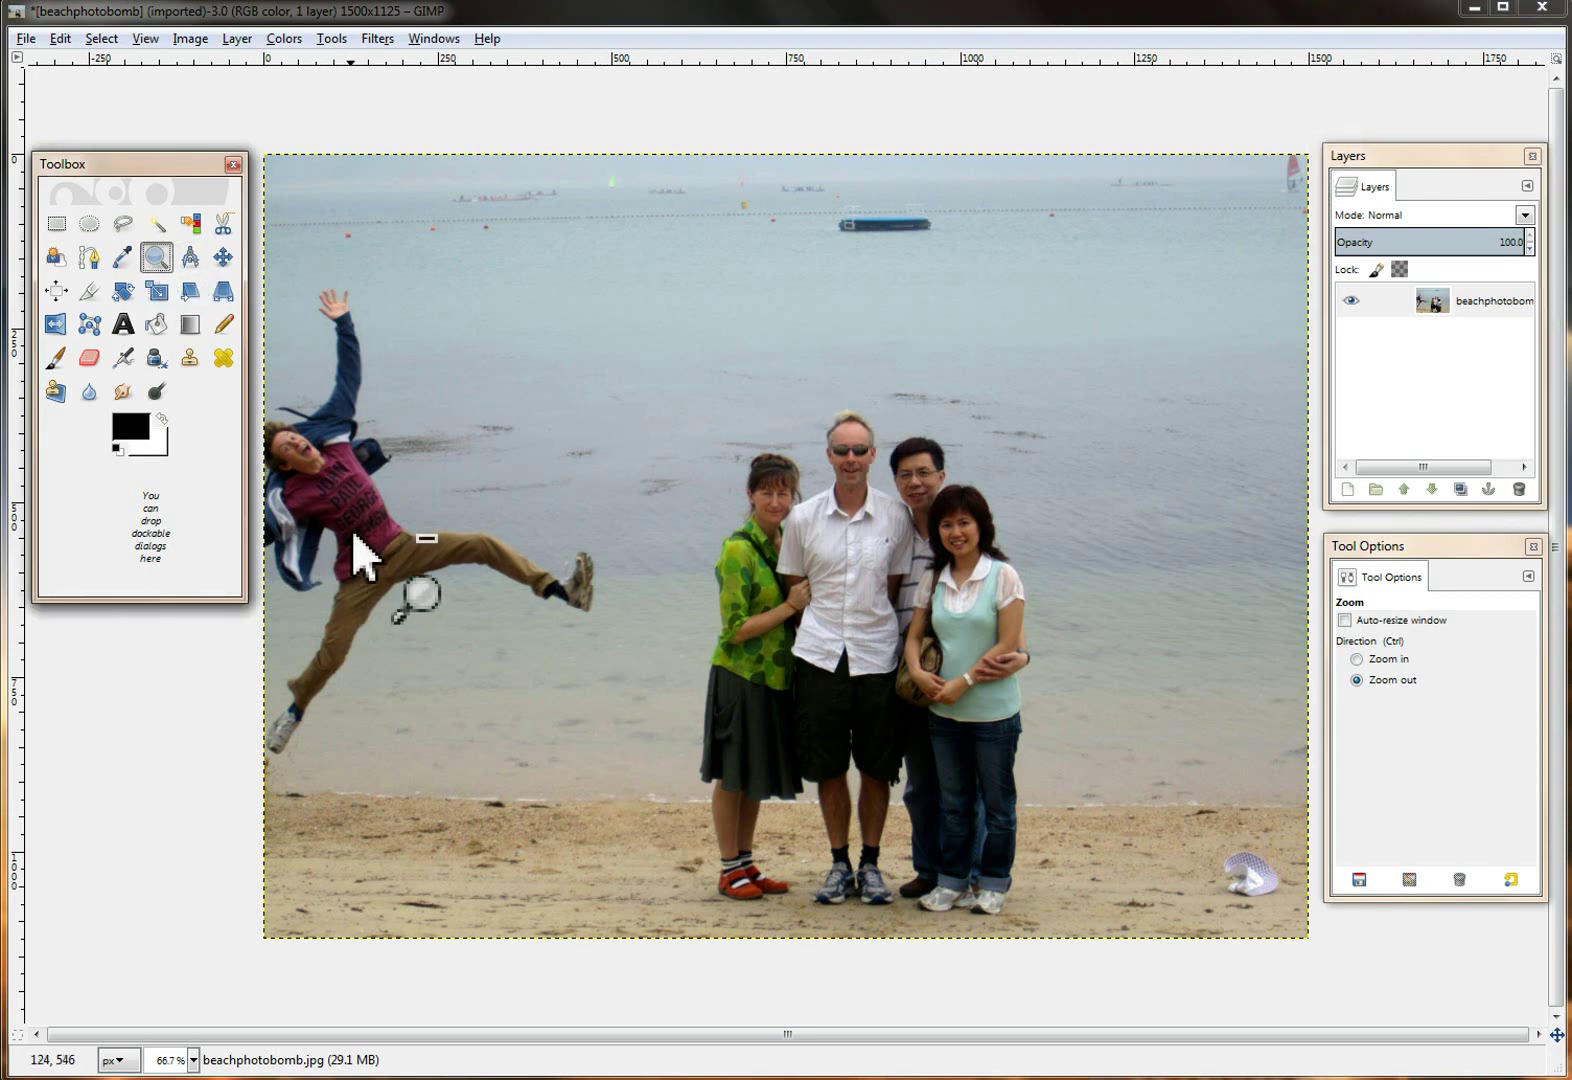
key("ctrl")
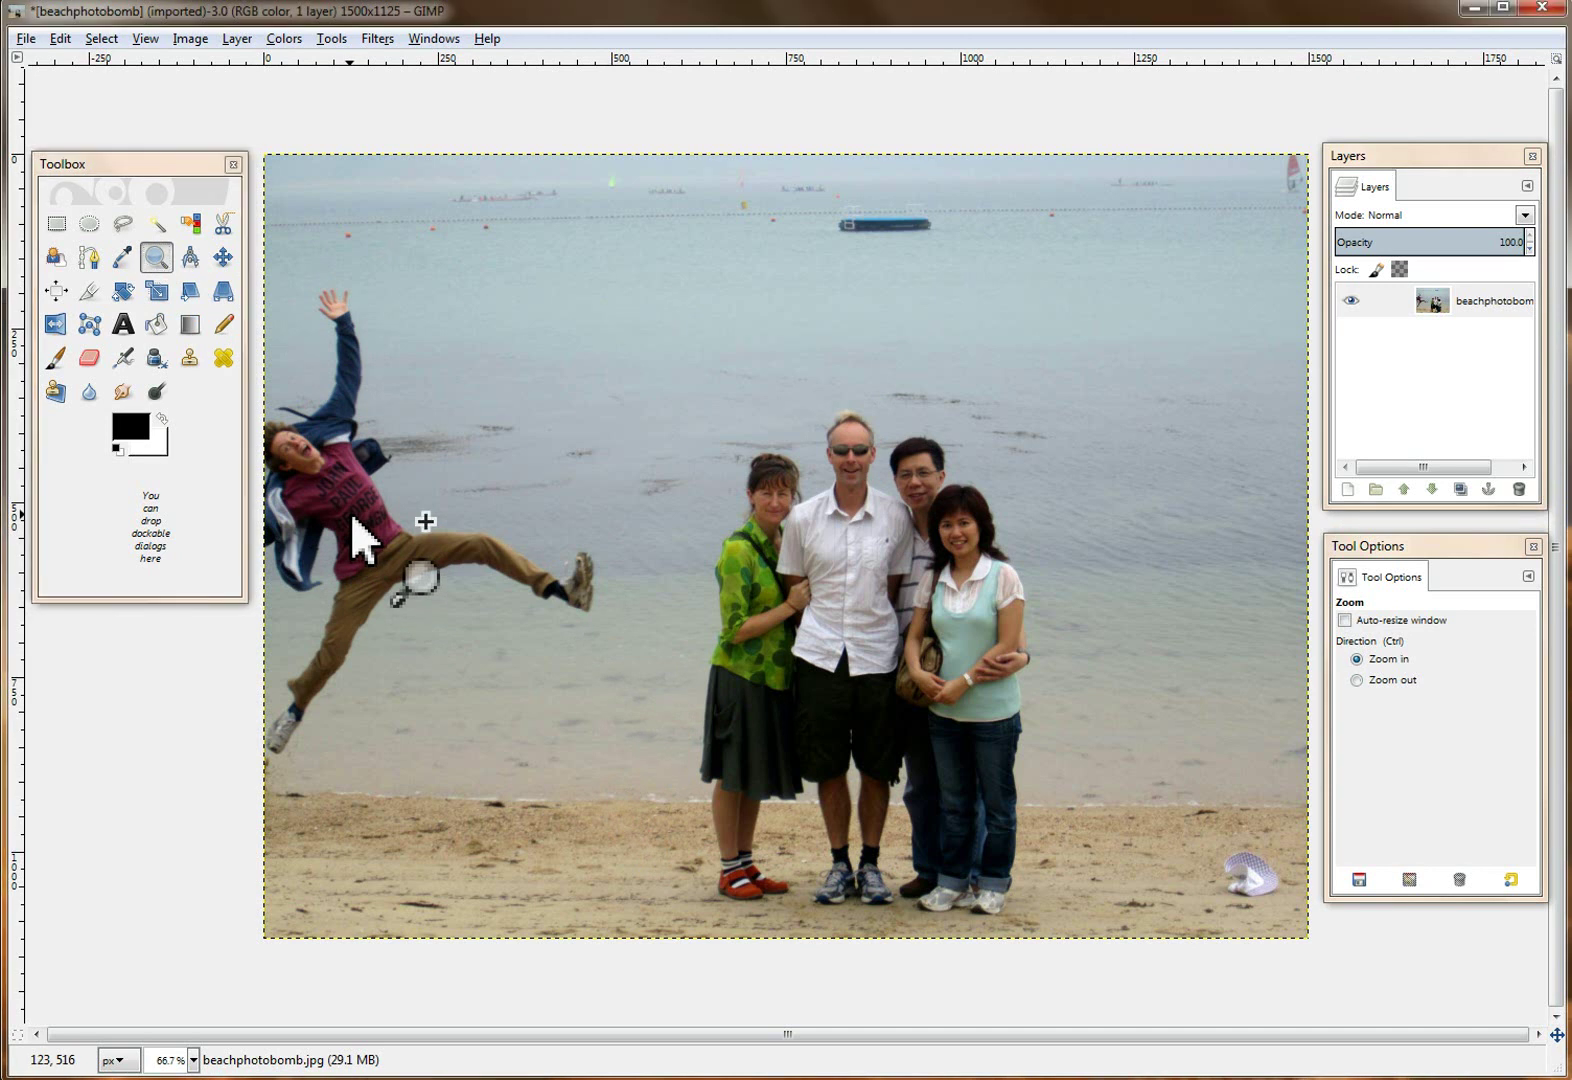
left_click(352, 516, "ctrl")
left_click_drag(155, 160, 1137, 181)
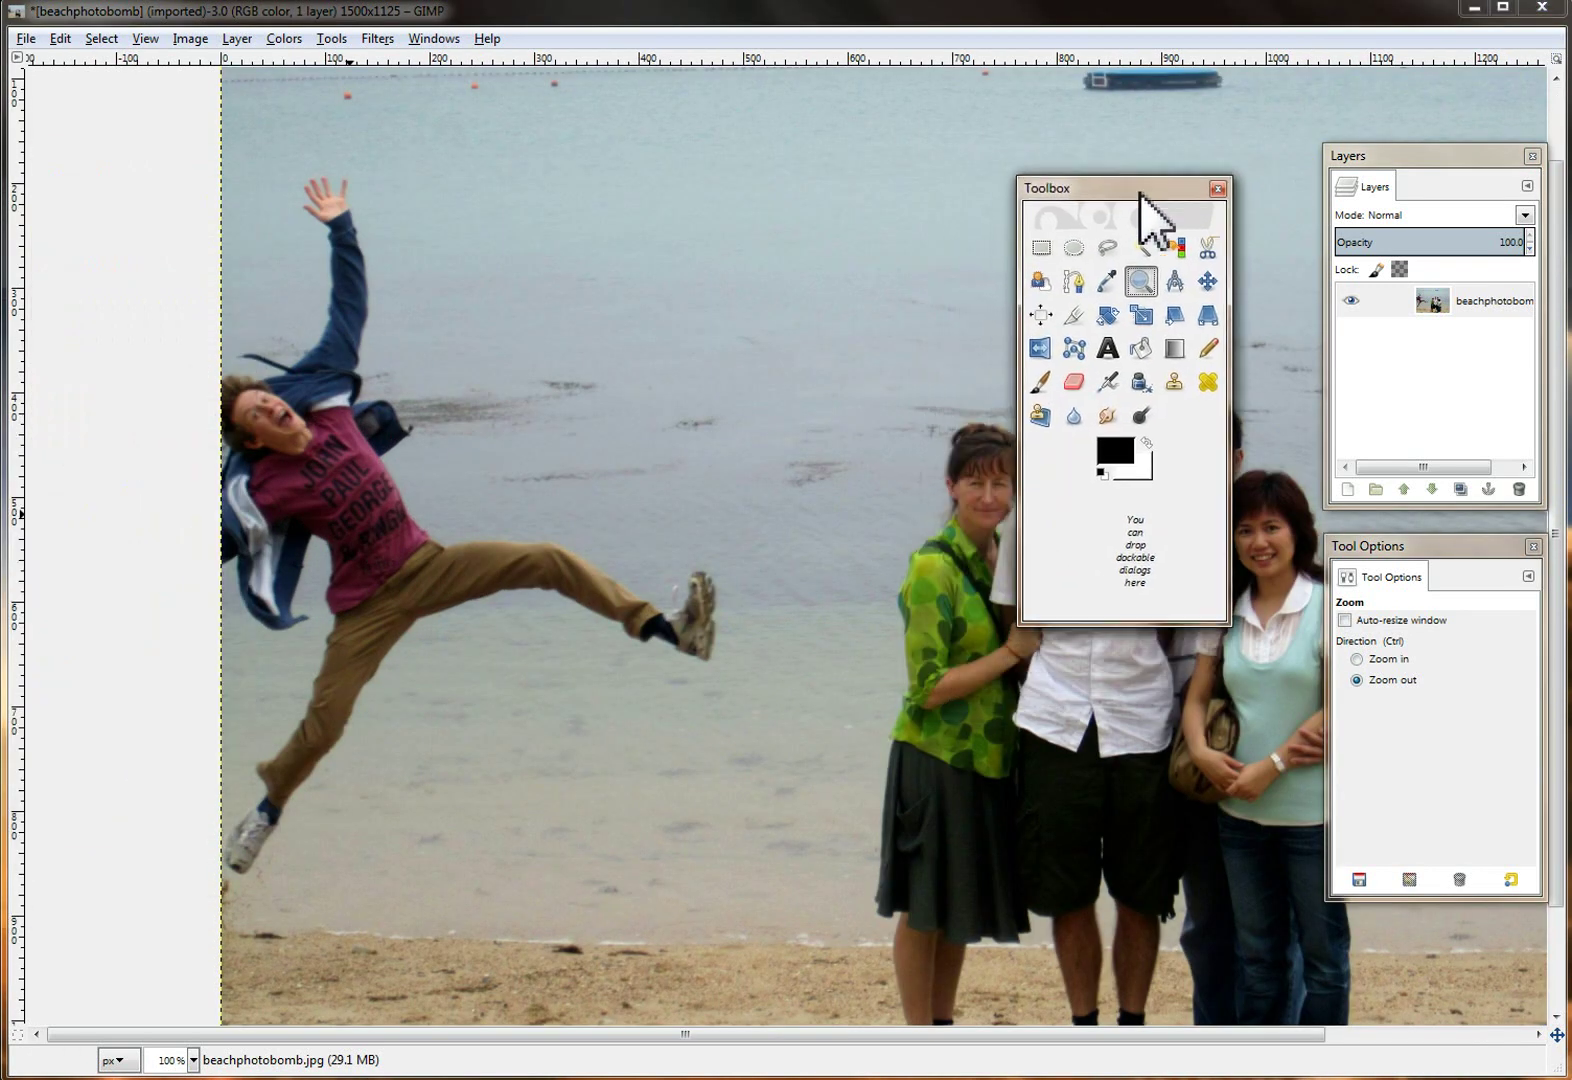
Draw a loose Free Select outline around the jumping man, leaving a margin of sea.
left_click(1107, 247)
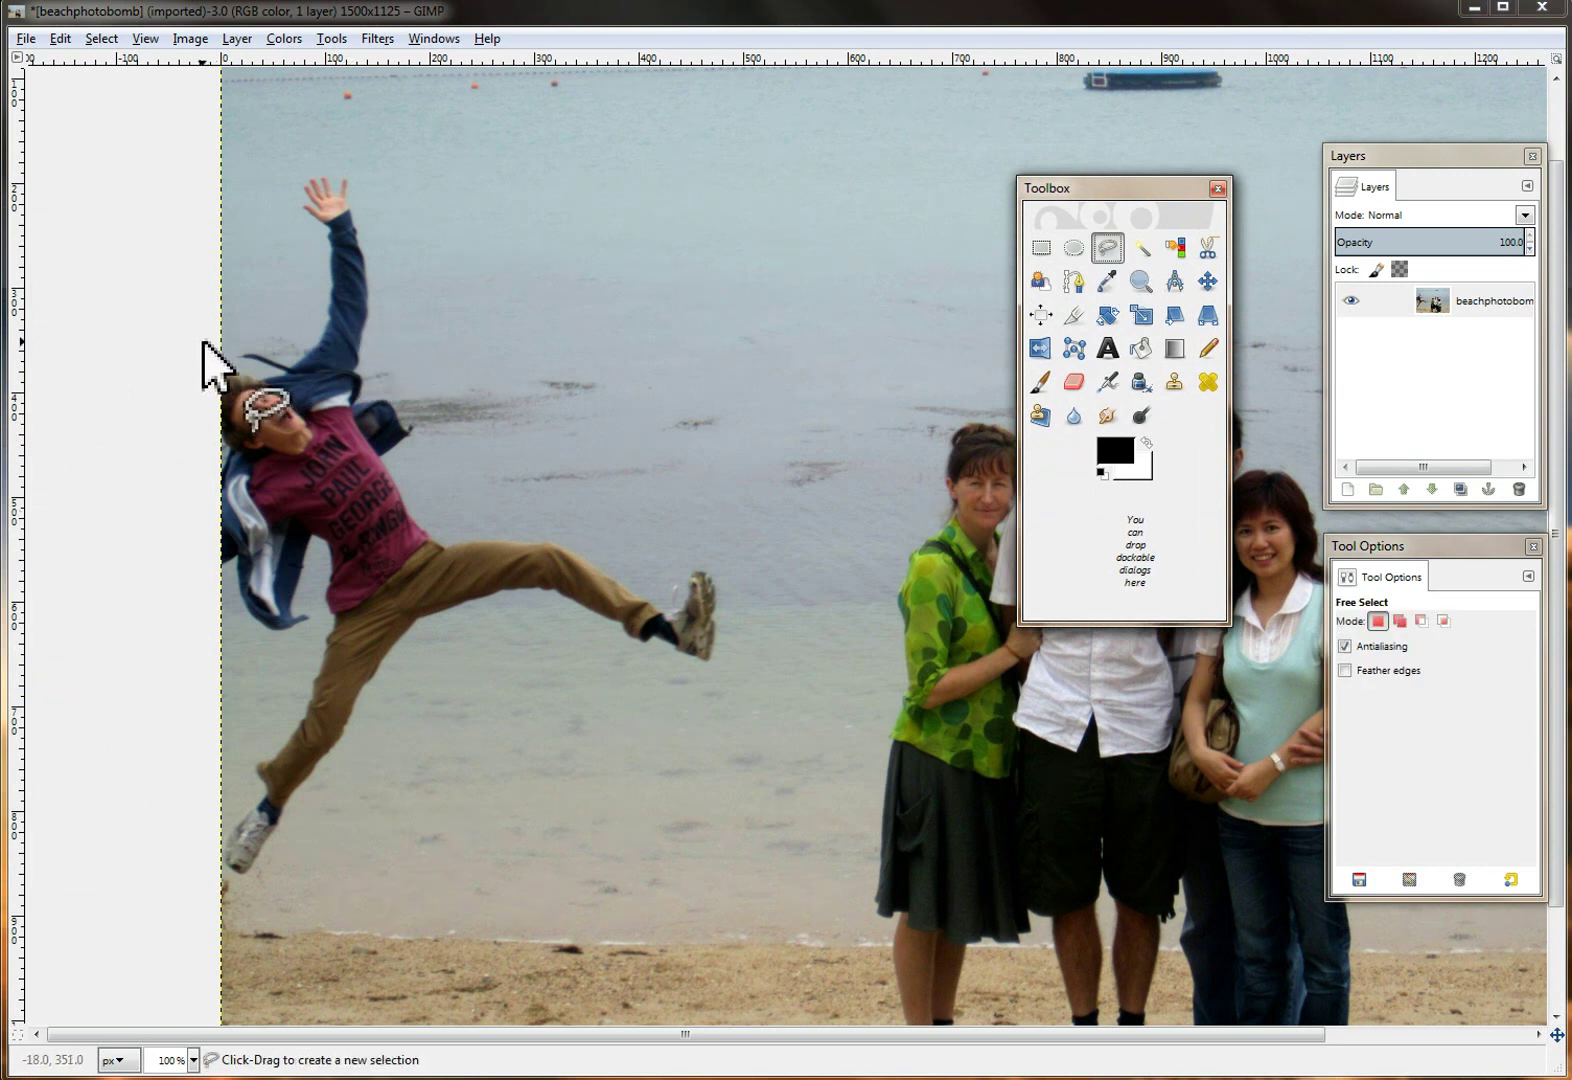
mouse_move(205, 340)
left_mouse_down()
mouse_move(287, 353)
mouse_move(298, 340)
mouse_move(322, 264)
mouse_move(288, 203)
mouse_move(318, 162)
mouse_move(341, 162)
mouse_move(377, 244)
mouse_move(381, 375)
mouse_move(418, 426)
mouse_move(399, 457)
mouse_move(426, 515)
mouse_move(545, 527)
mouse_move(640, 588)
mouse_move(692, 560)
mouse_move(720, 570)
mouse_move(725, 656)
mouse_move(677, 672)
mouse_move(551, 608)
mouse_move(491, 604)
mouse_move(431, 630)
mouse_move(285, 865)
mouse_move(263, 882)
mouse_move(209, 870)
mouse_move(187, 847)
mouse_move(193, 821)
mouse_move(309, 644)
mouse_move(248, 634)
mouse_move(192, 561)
mouse_move(200, 341)
left_mouse_up()
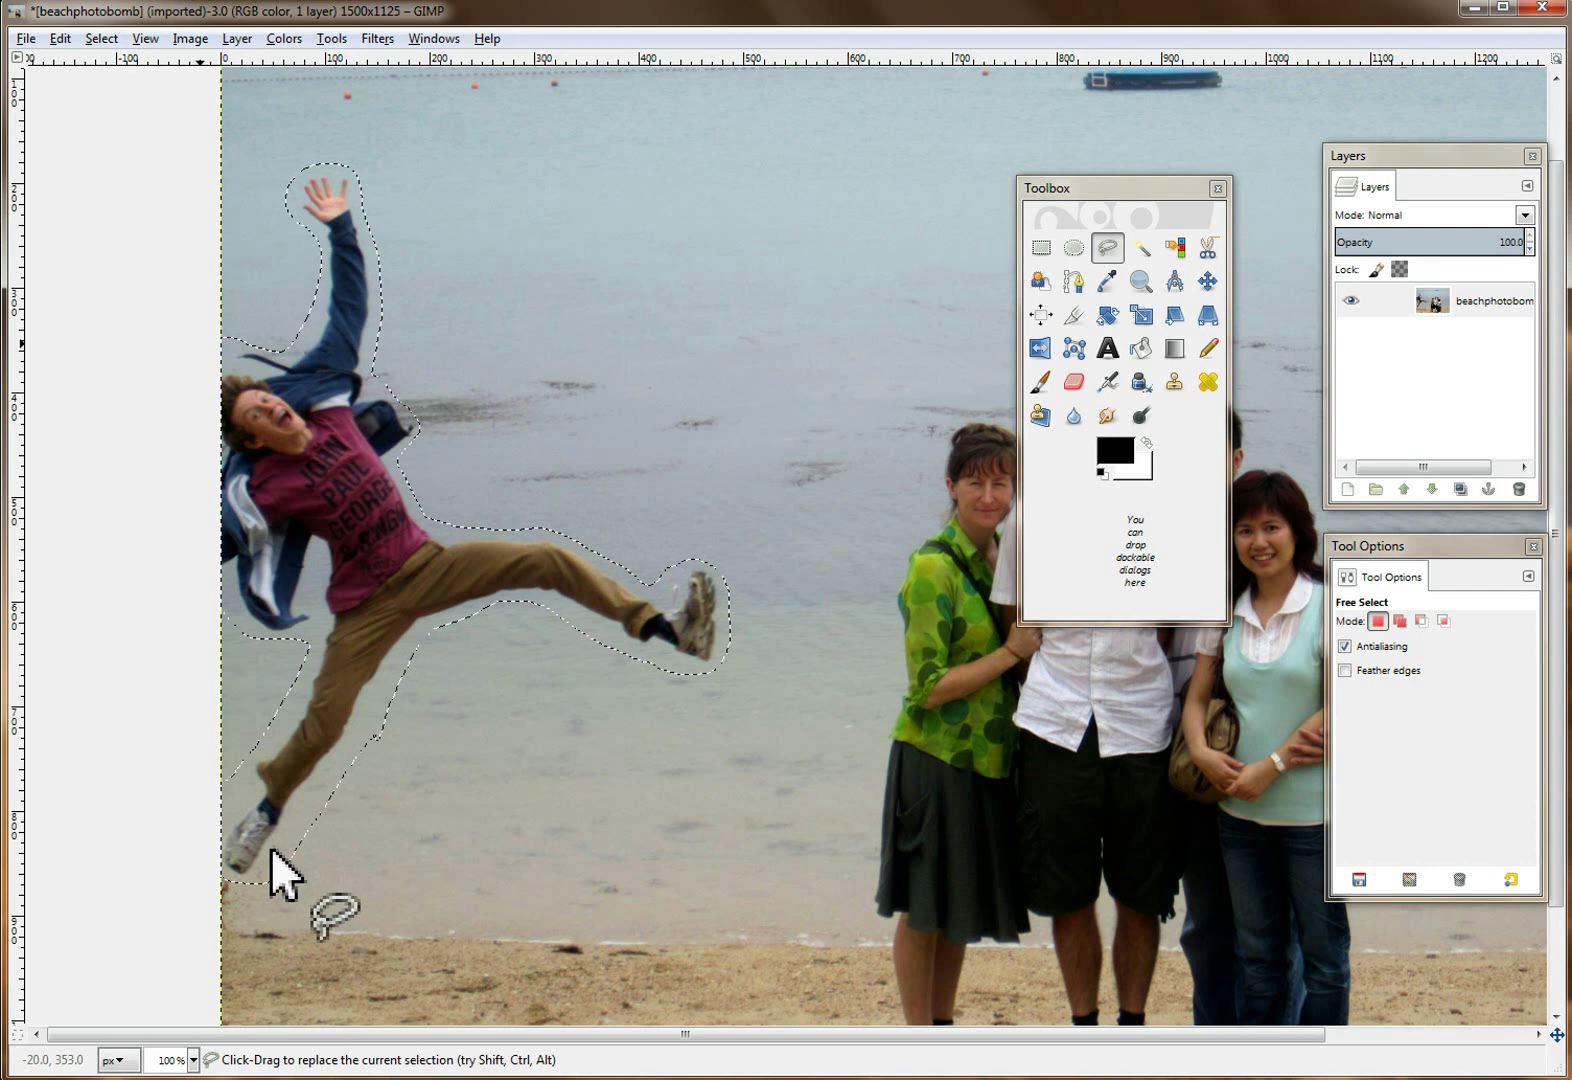
Open Filters > Enhance > Heal selection (50-pixel width) and move its dialog lower down.
left_click(380, 40)
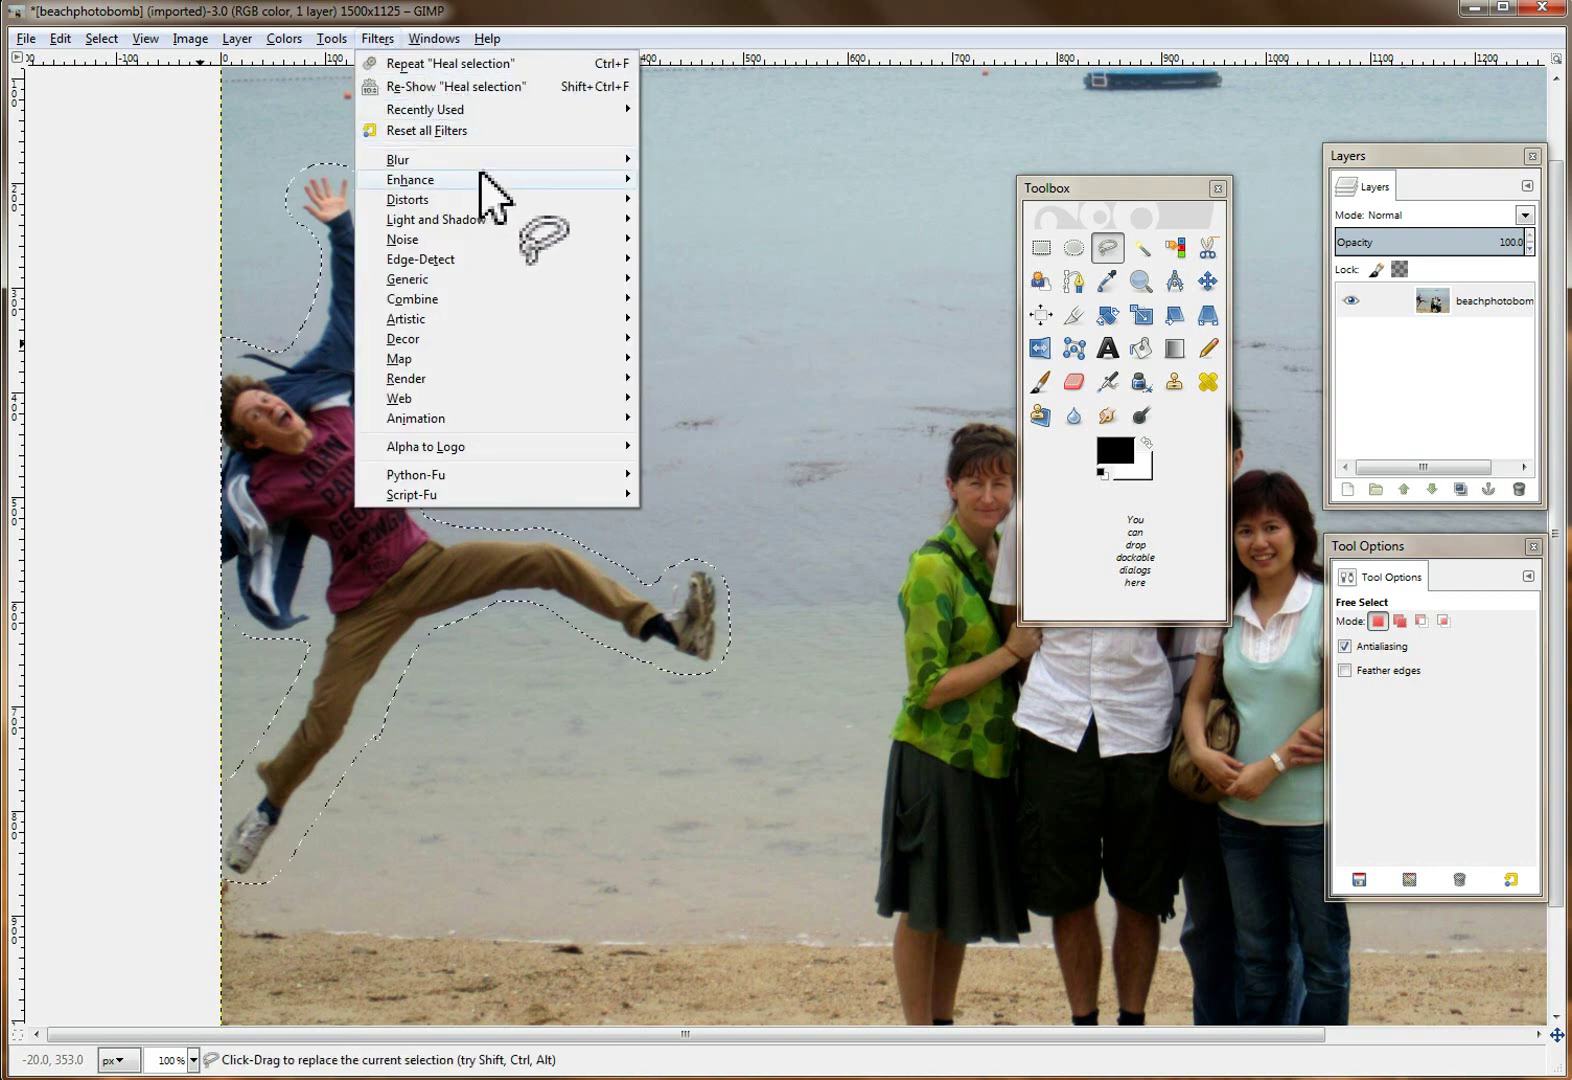
mouse_move(510, 182)
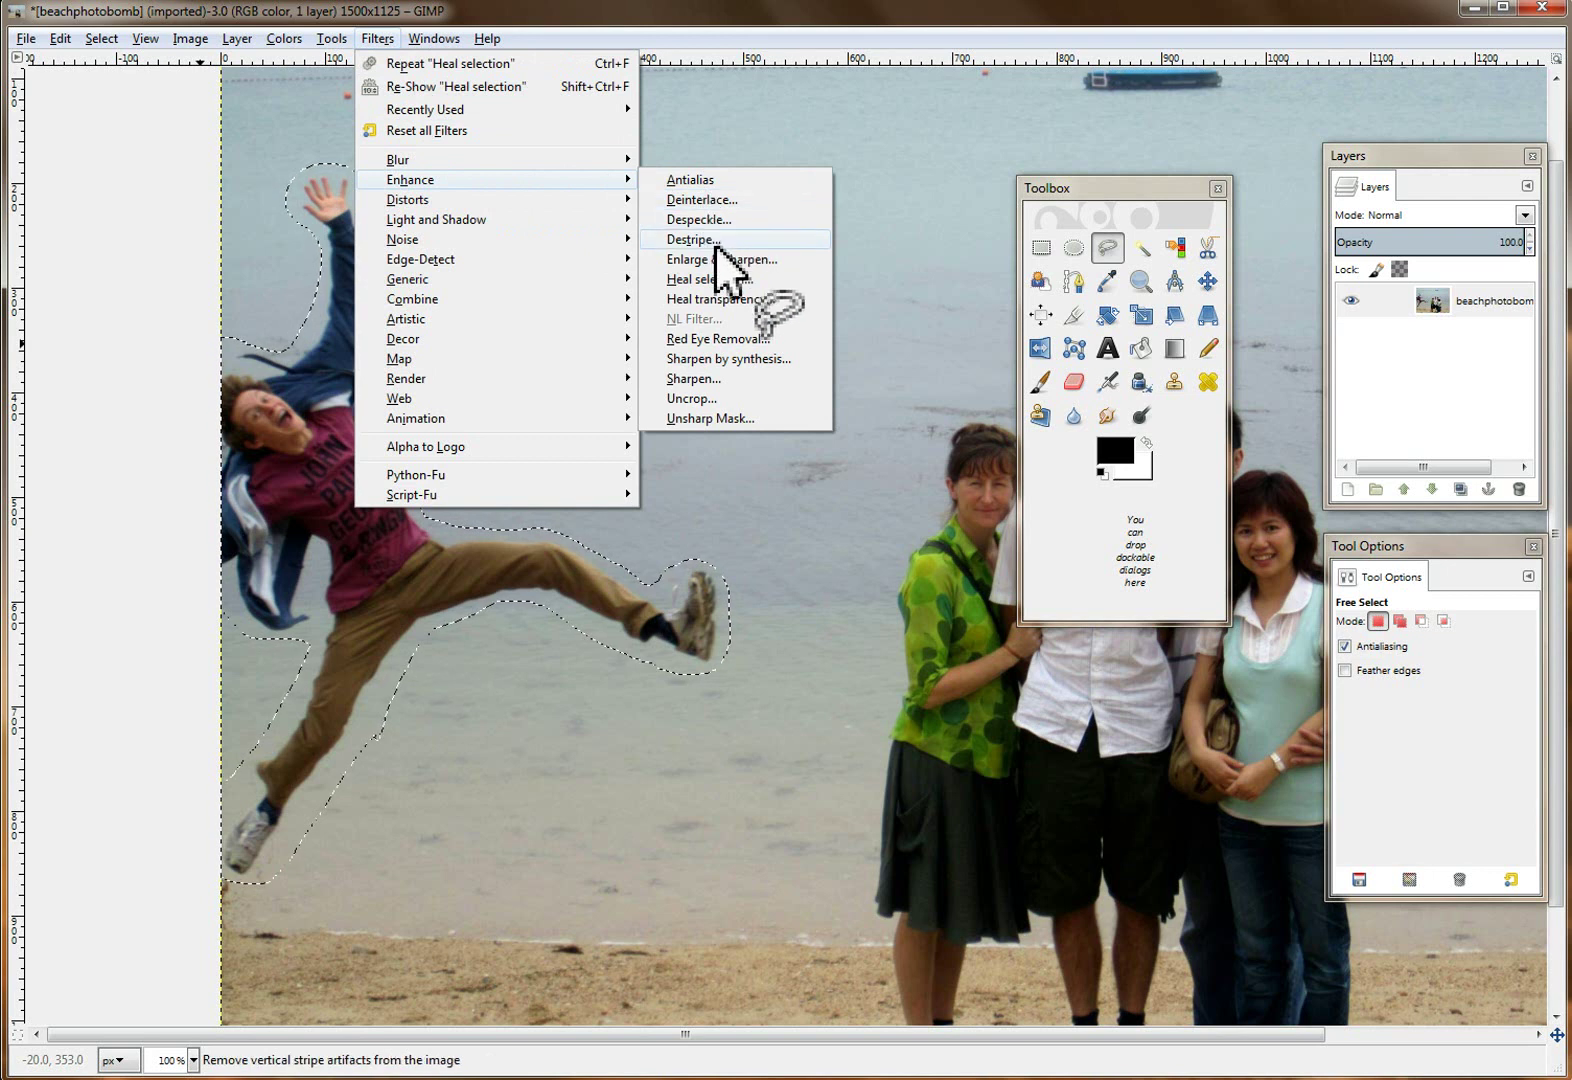
left_click(774, 278)
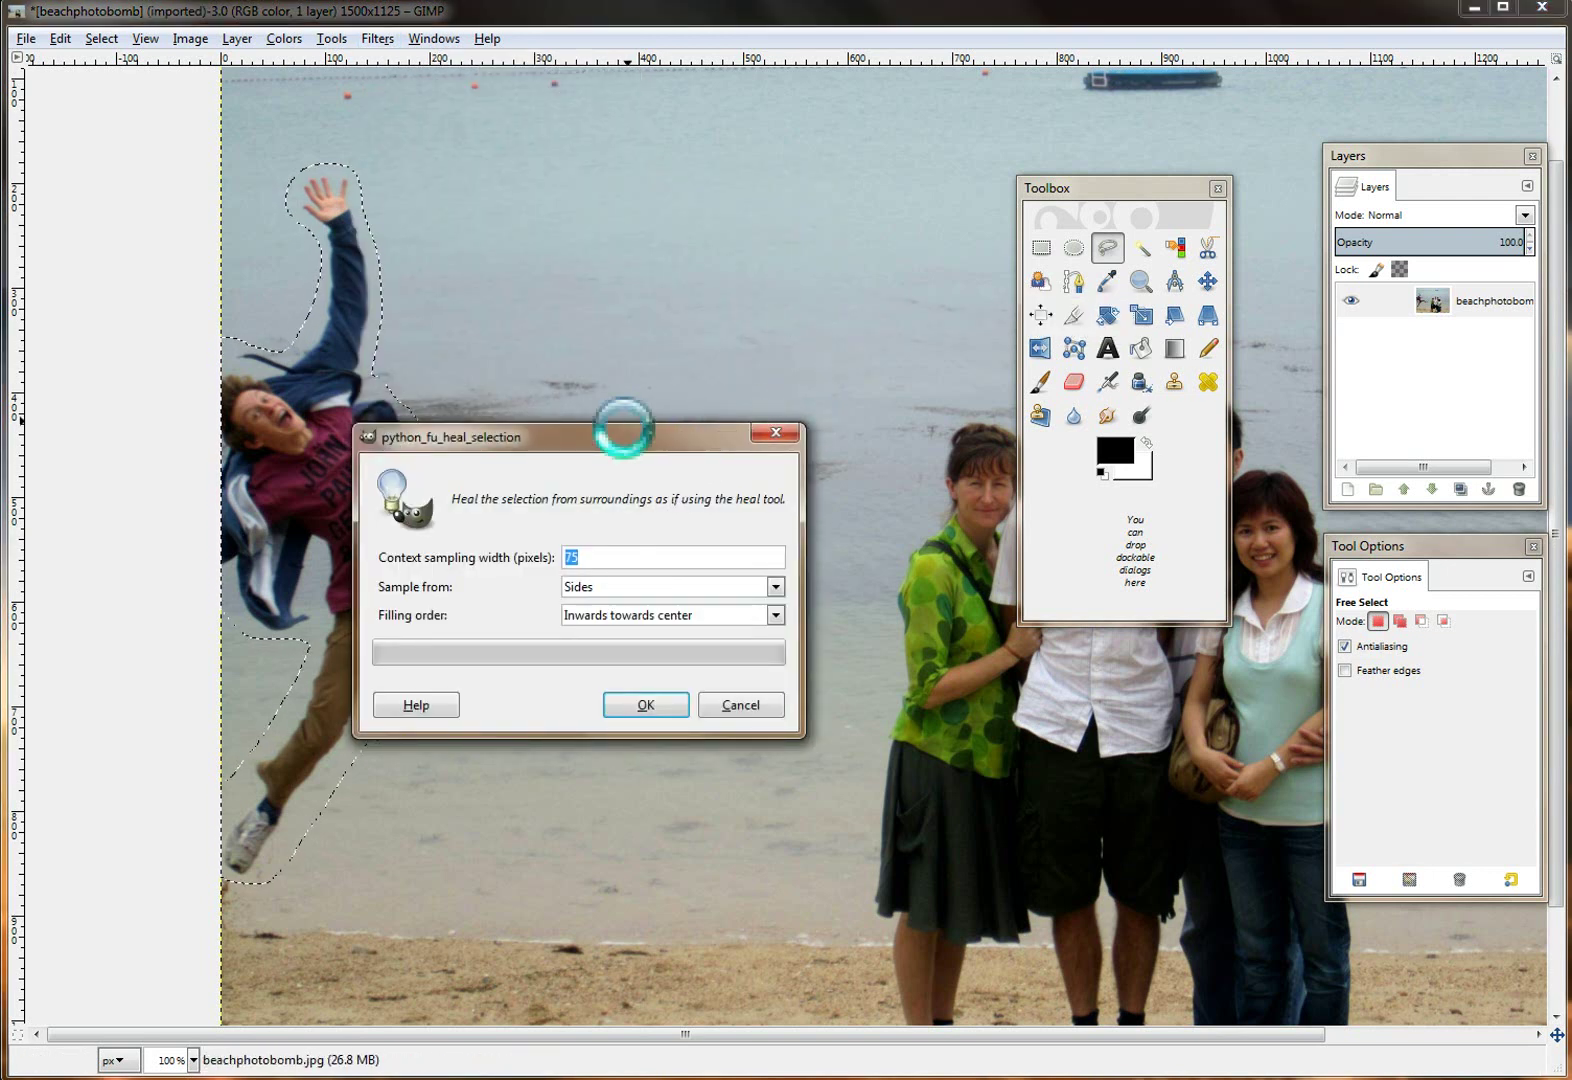
left_click_drag(640, 437, 790, 220)
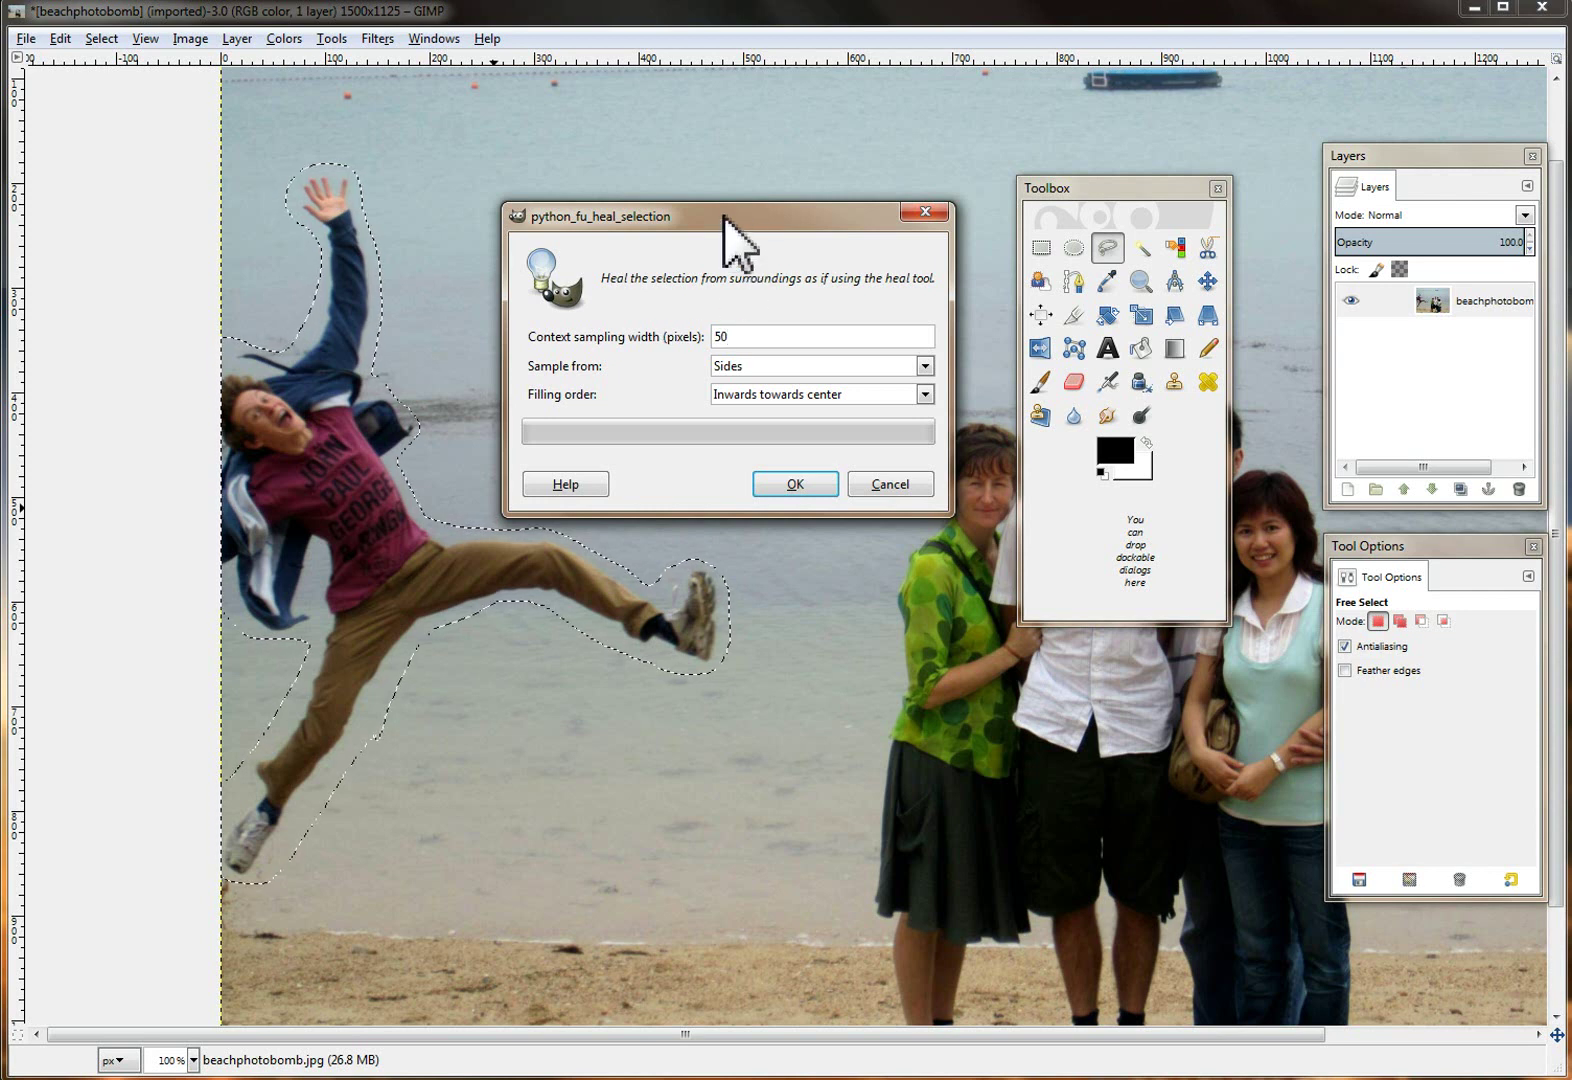
left_click_drag(729, 226, 683, 792)
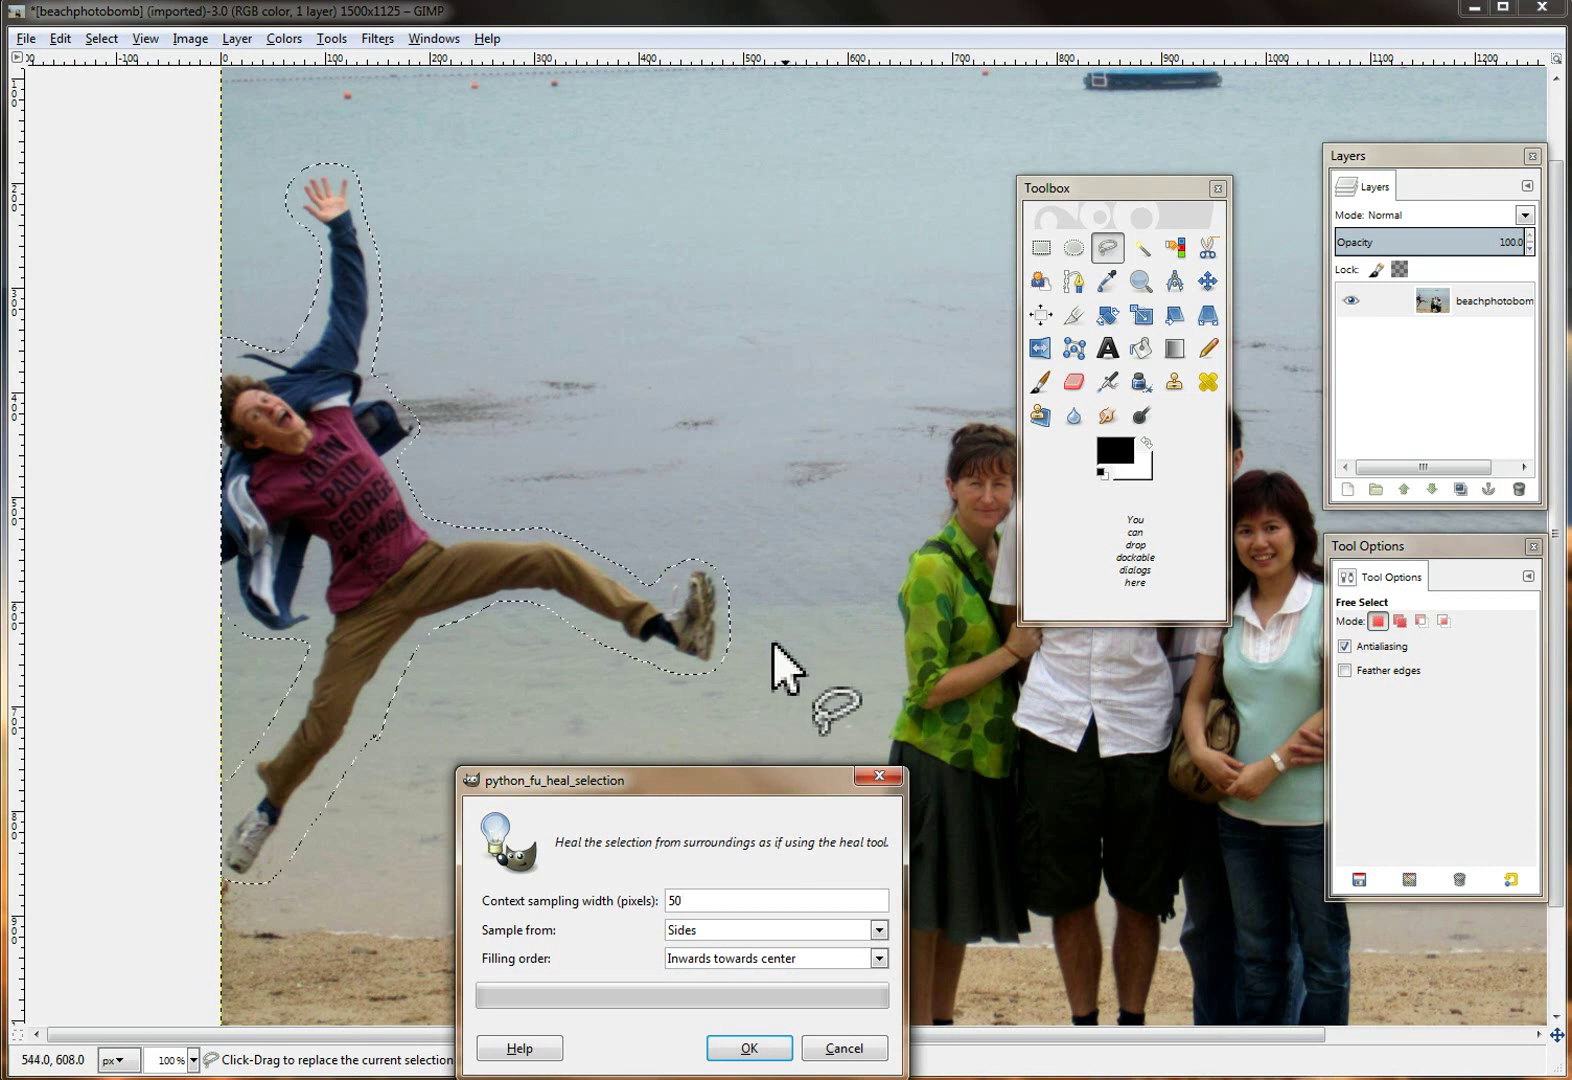
left_click_drag(728, 778, 1146, 270)
left_click(1291, 409)
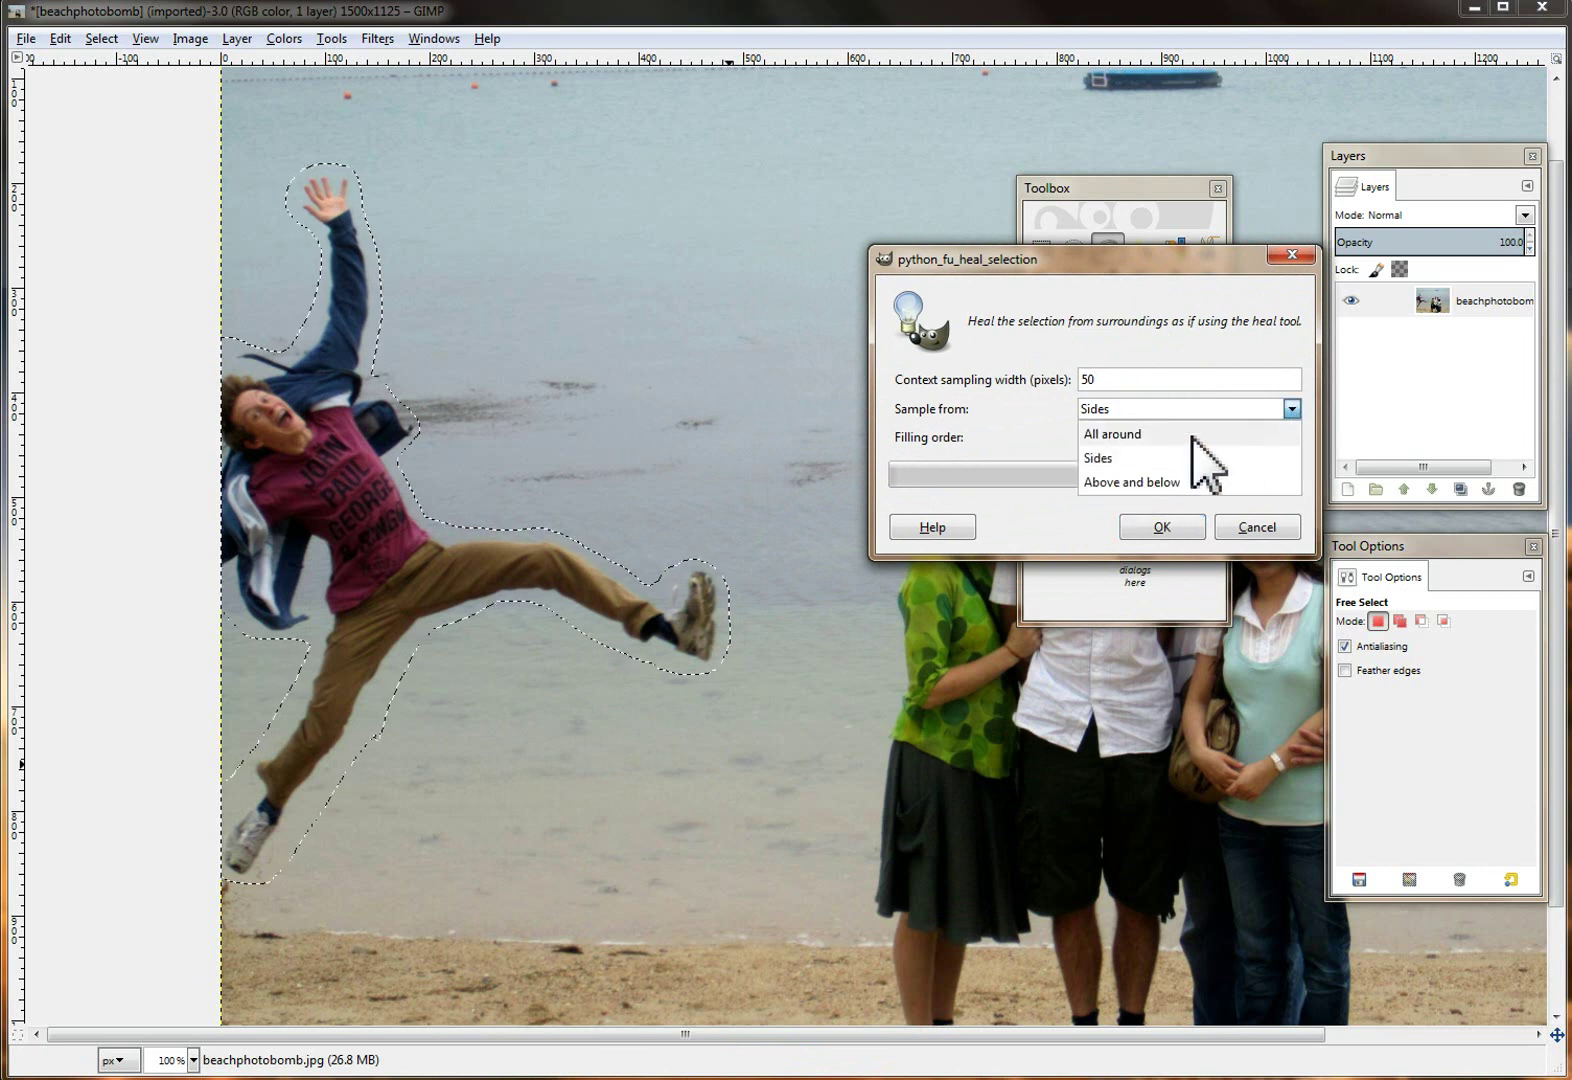
left_click(1115, 436)
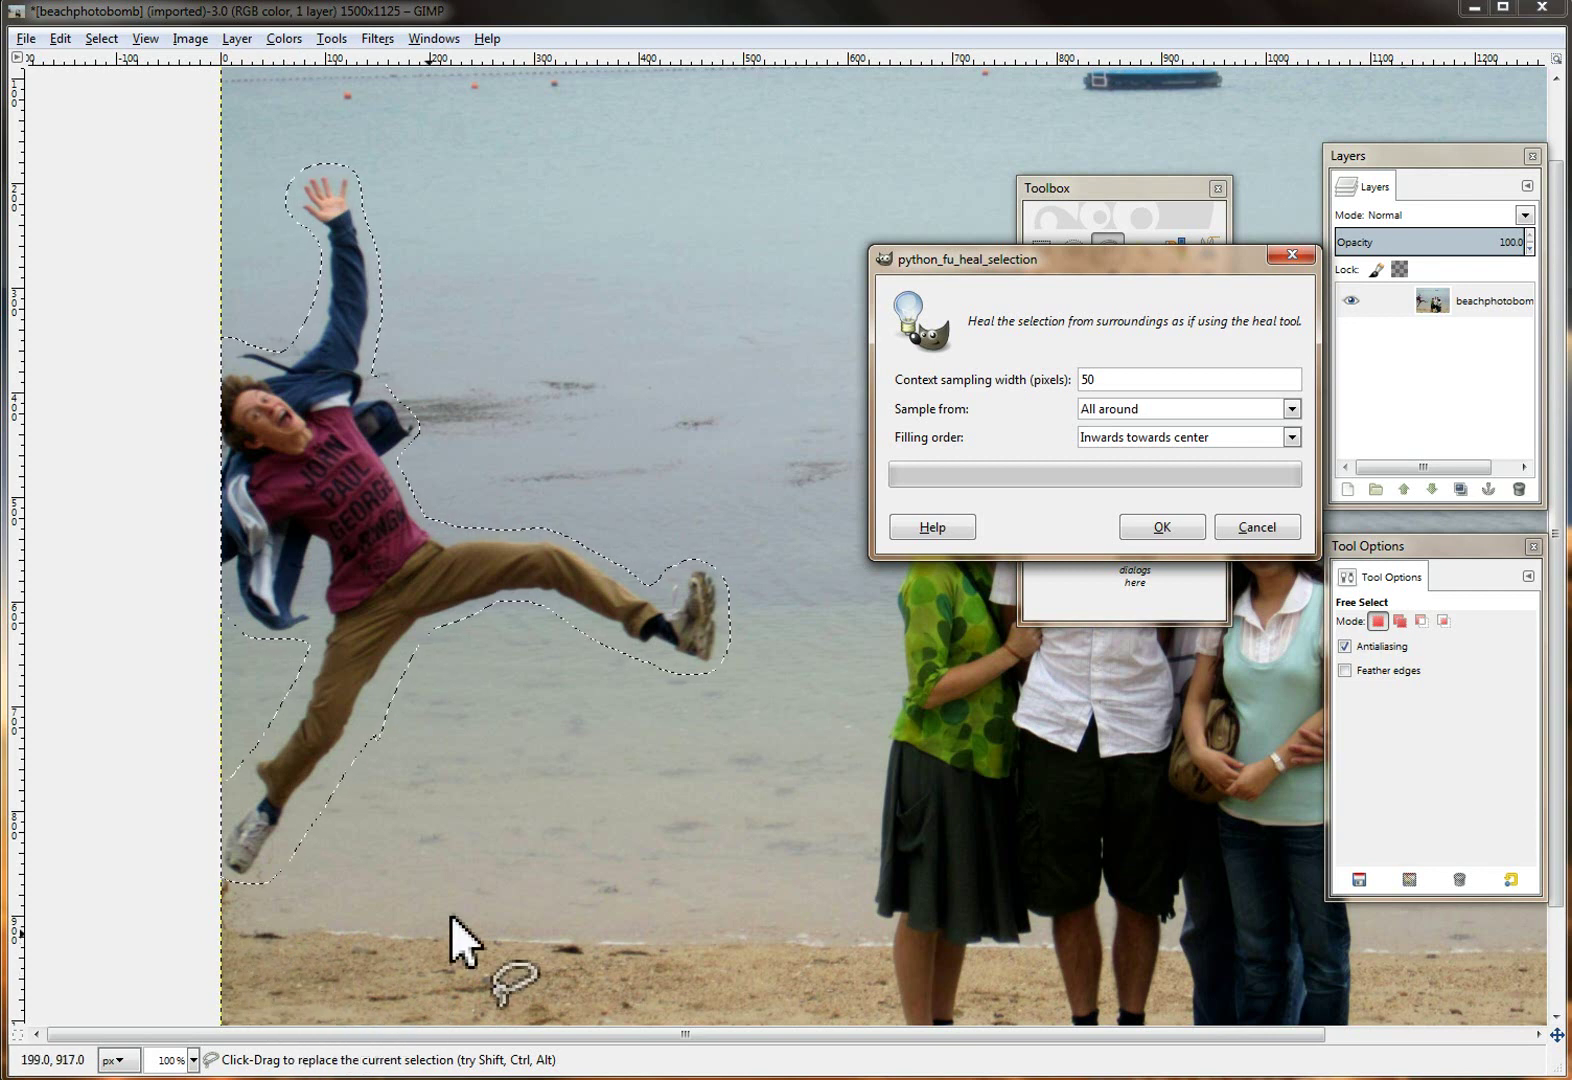
left_click(1291, 410)
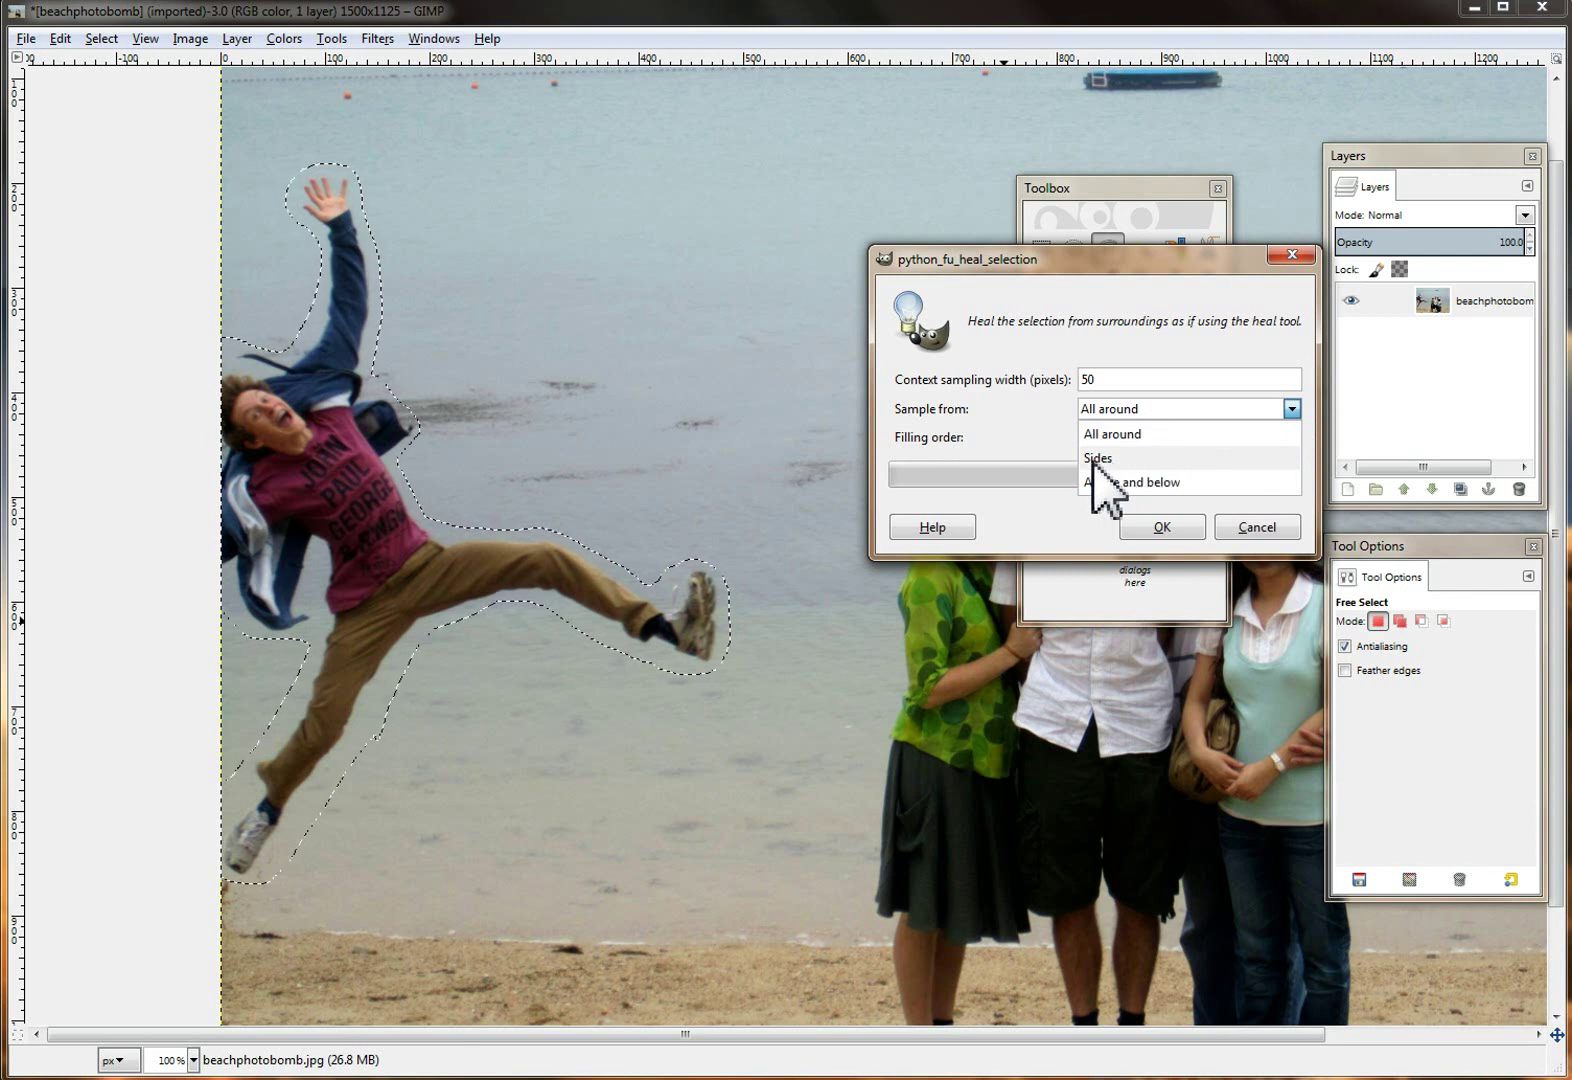
left_click(1094, 458)
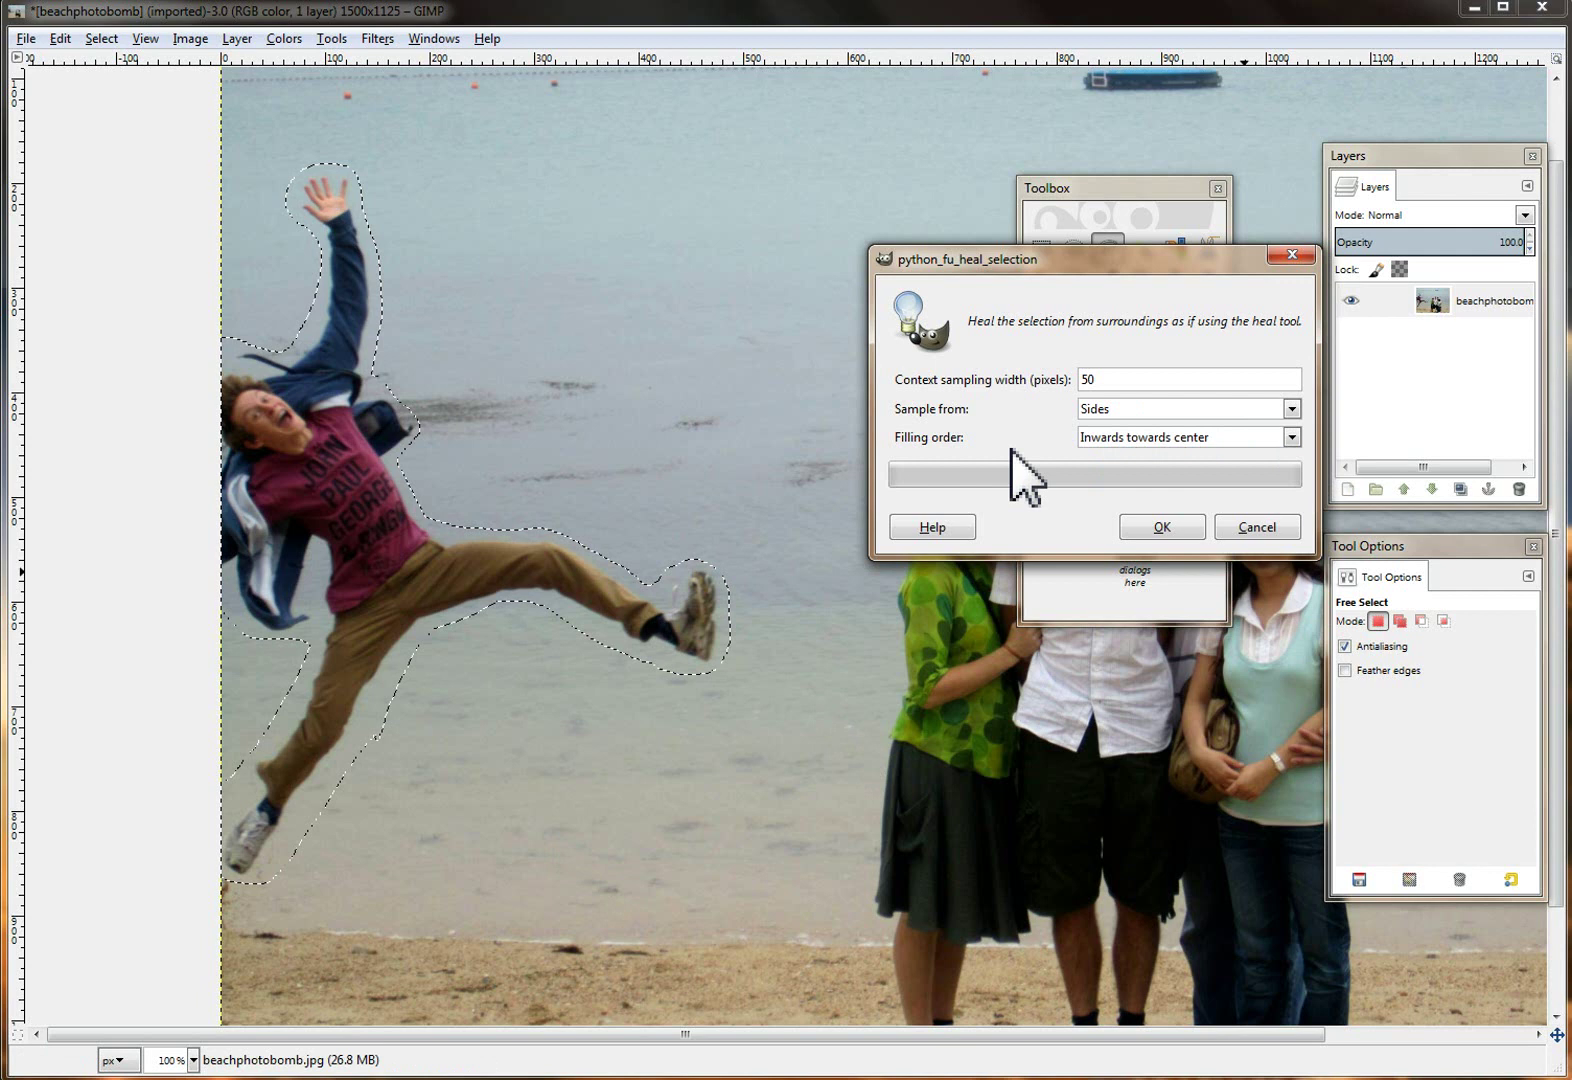
Set the Heal selection filling order to Random.
left_click(1291, 438)
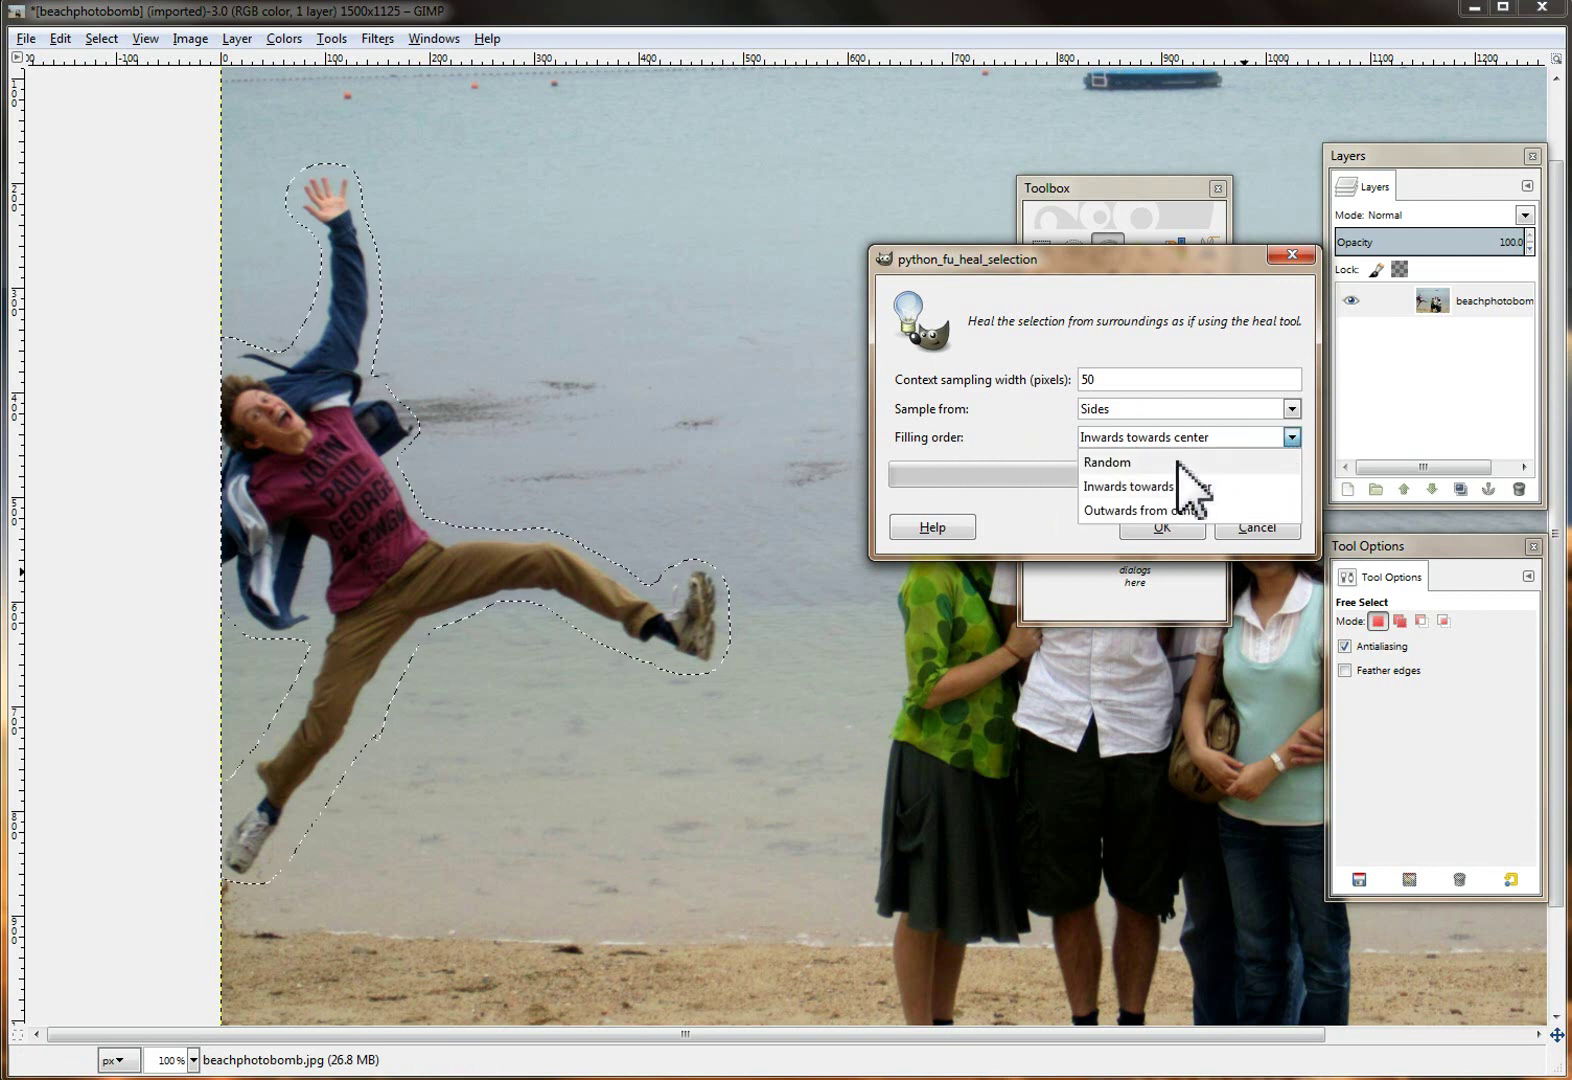
left_click(1108, 466)
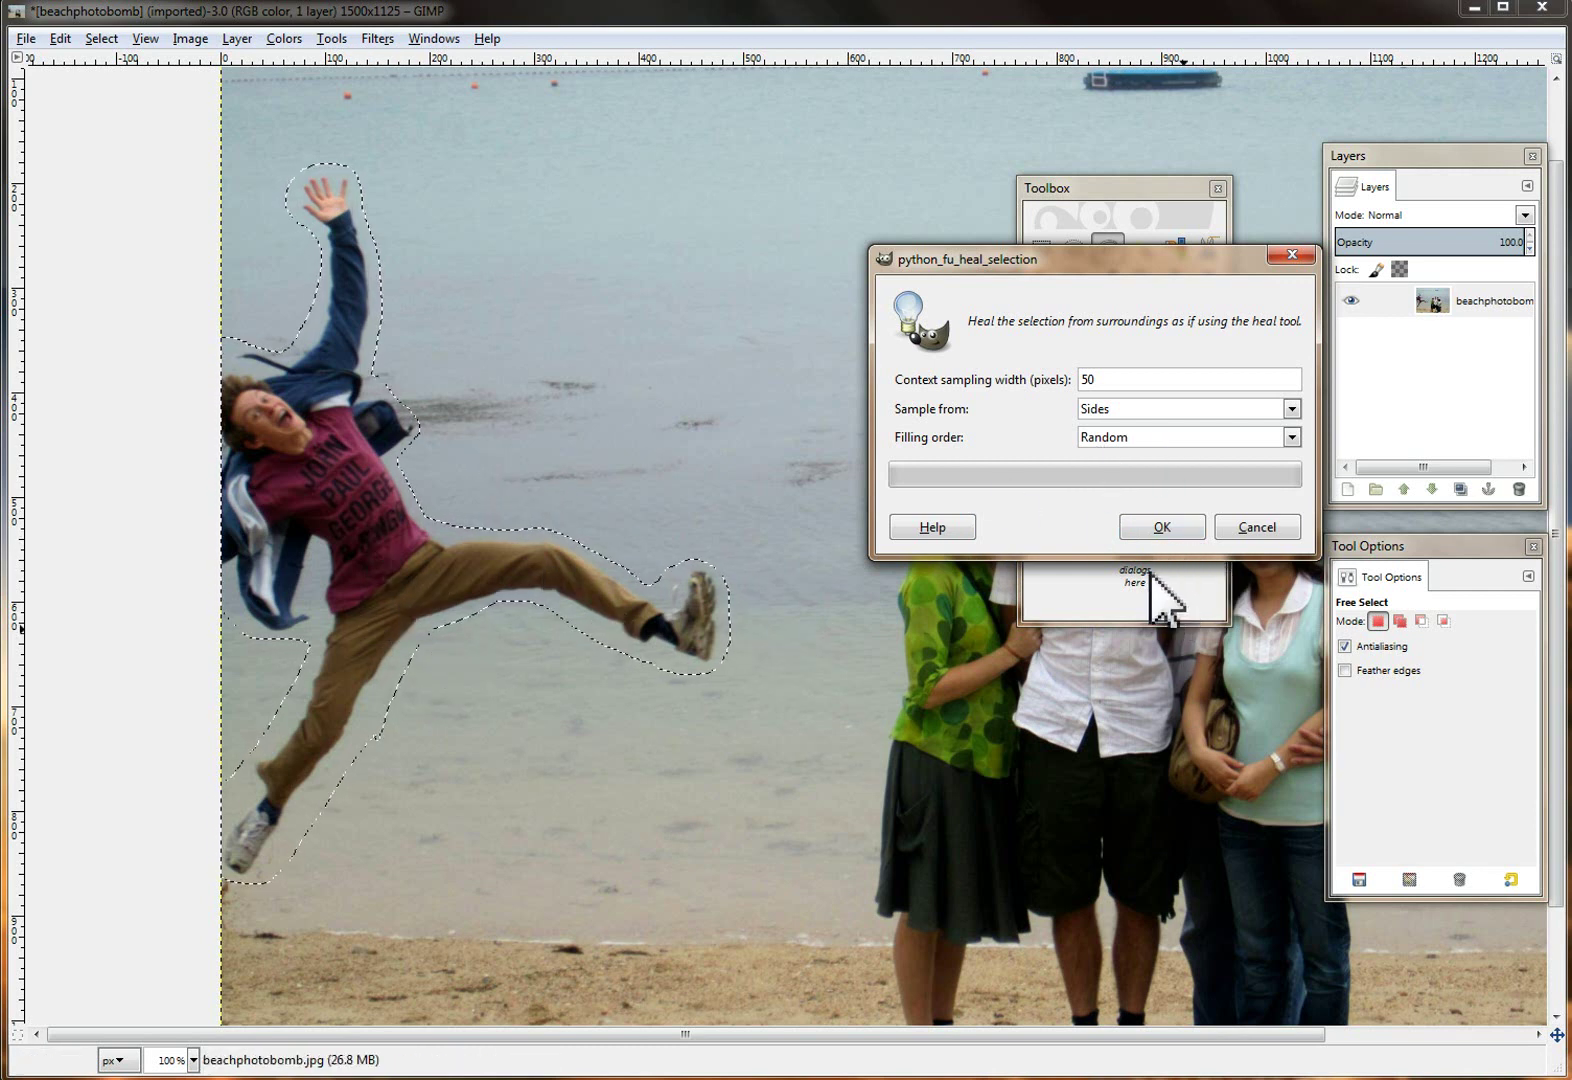
Run the heal to erase the photobomber, deselect, and zoom out to the whole photo.
left_click(1161, 527)
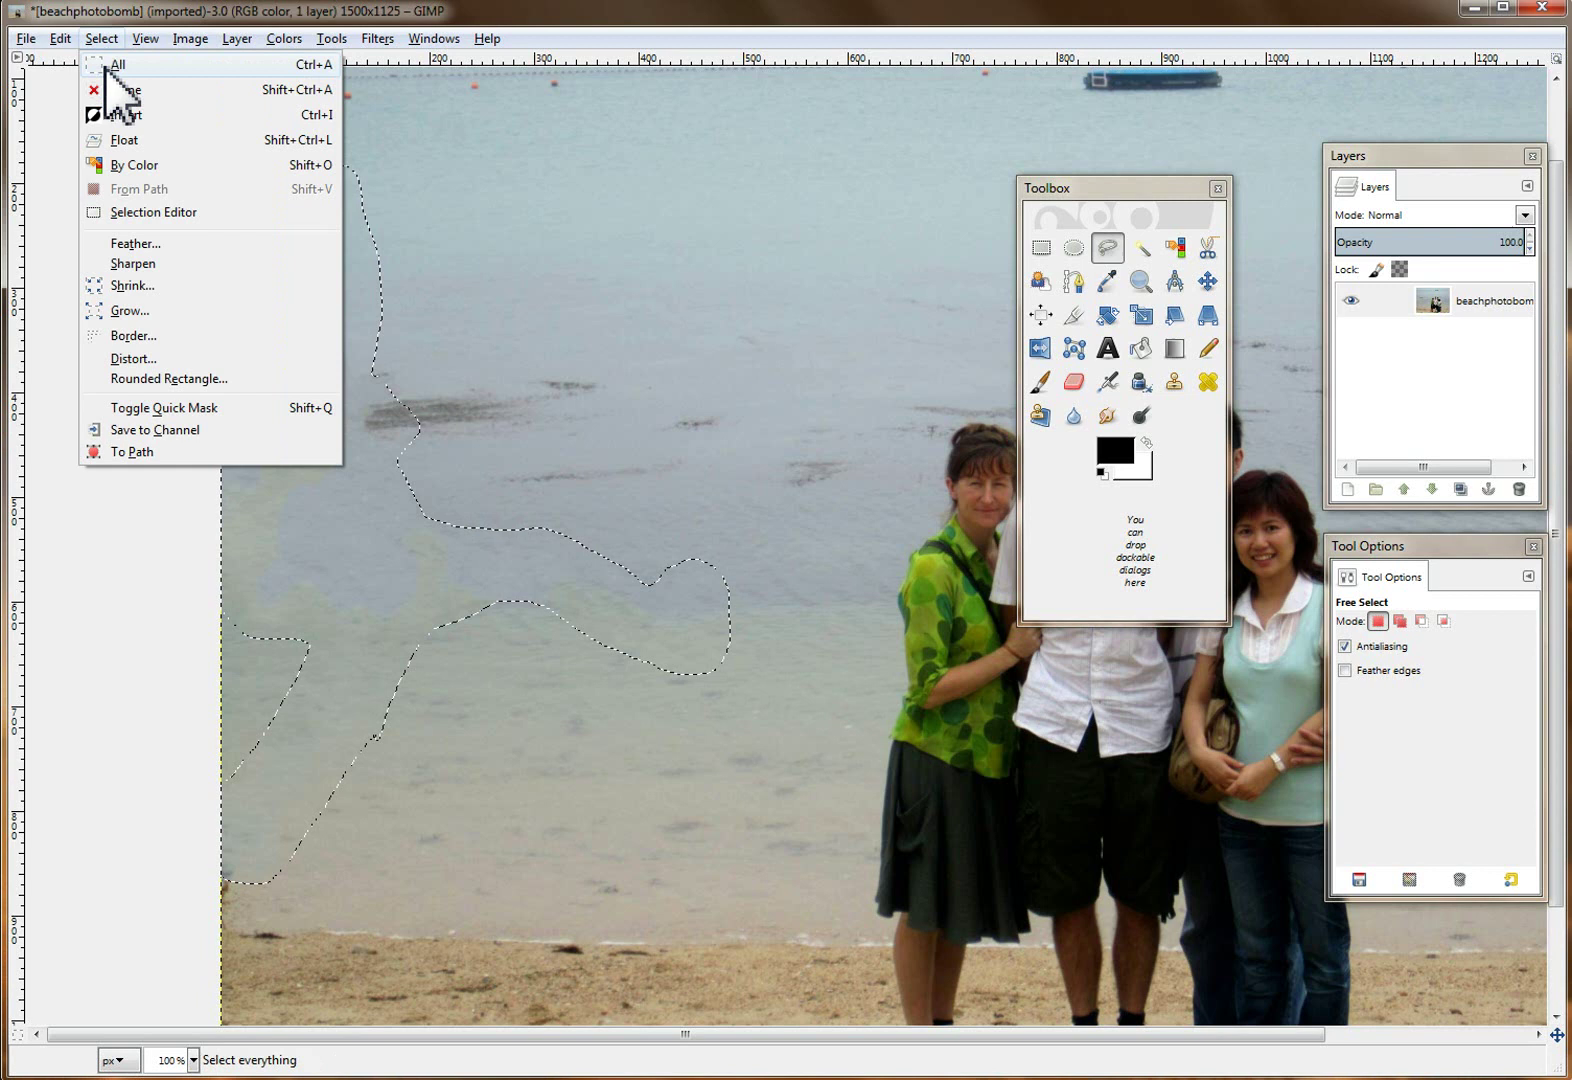
left_click(118, 91)
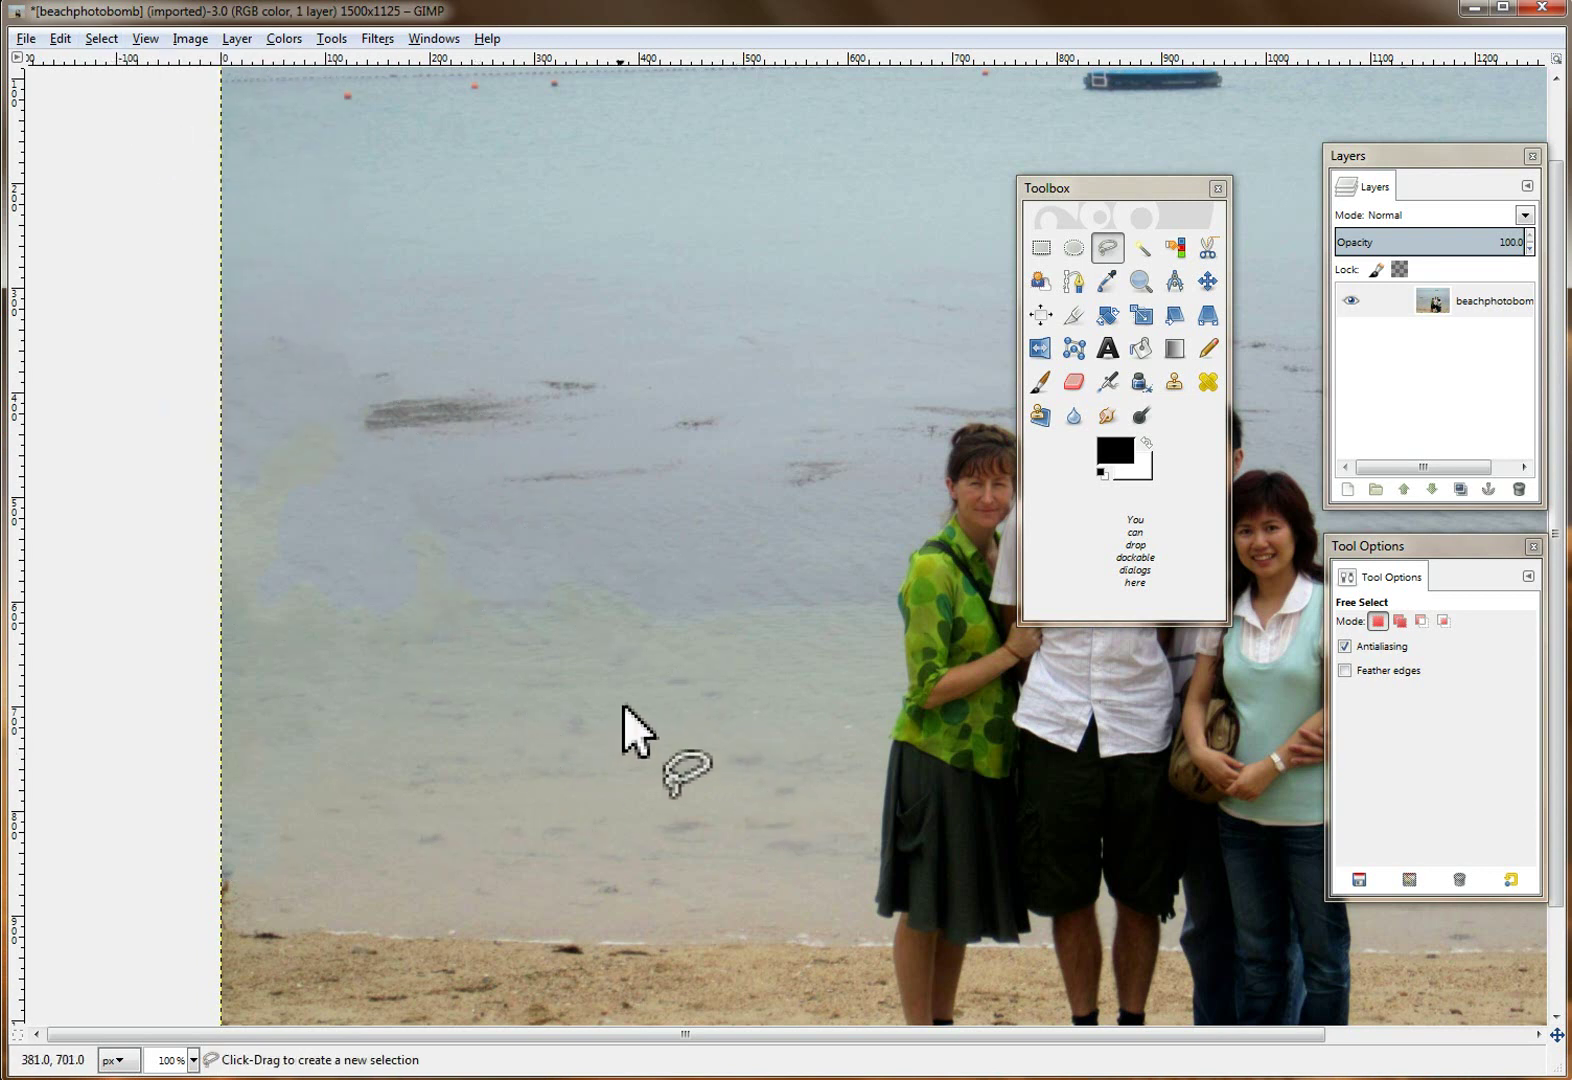
left_click_drag(1101, 184, 98, 228)
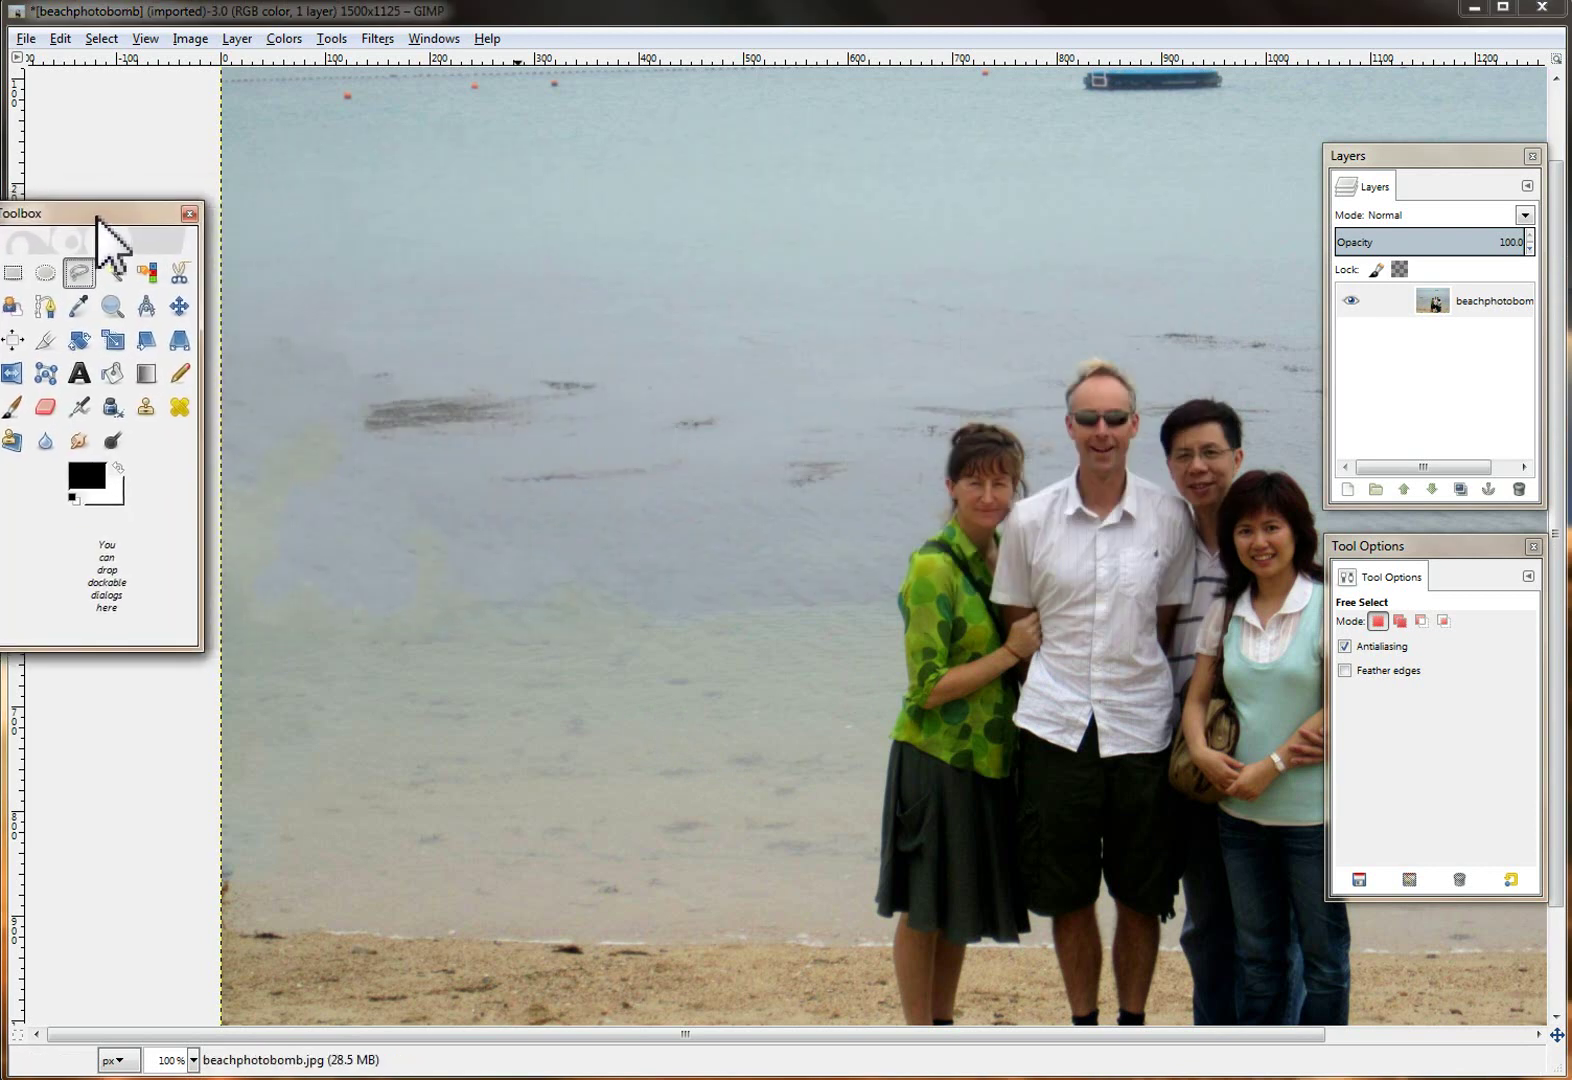
left_click(112, 306)
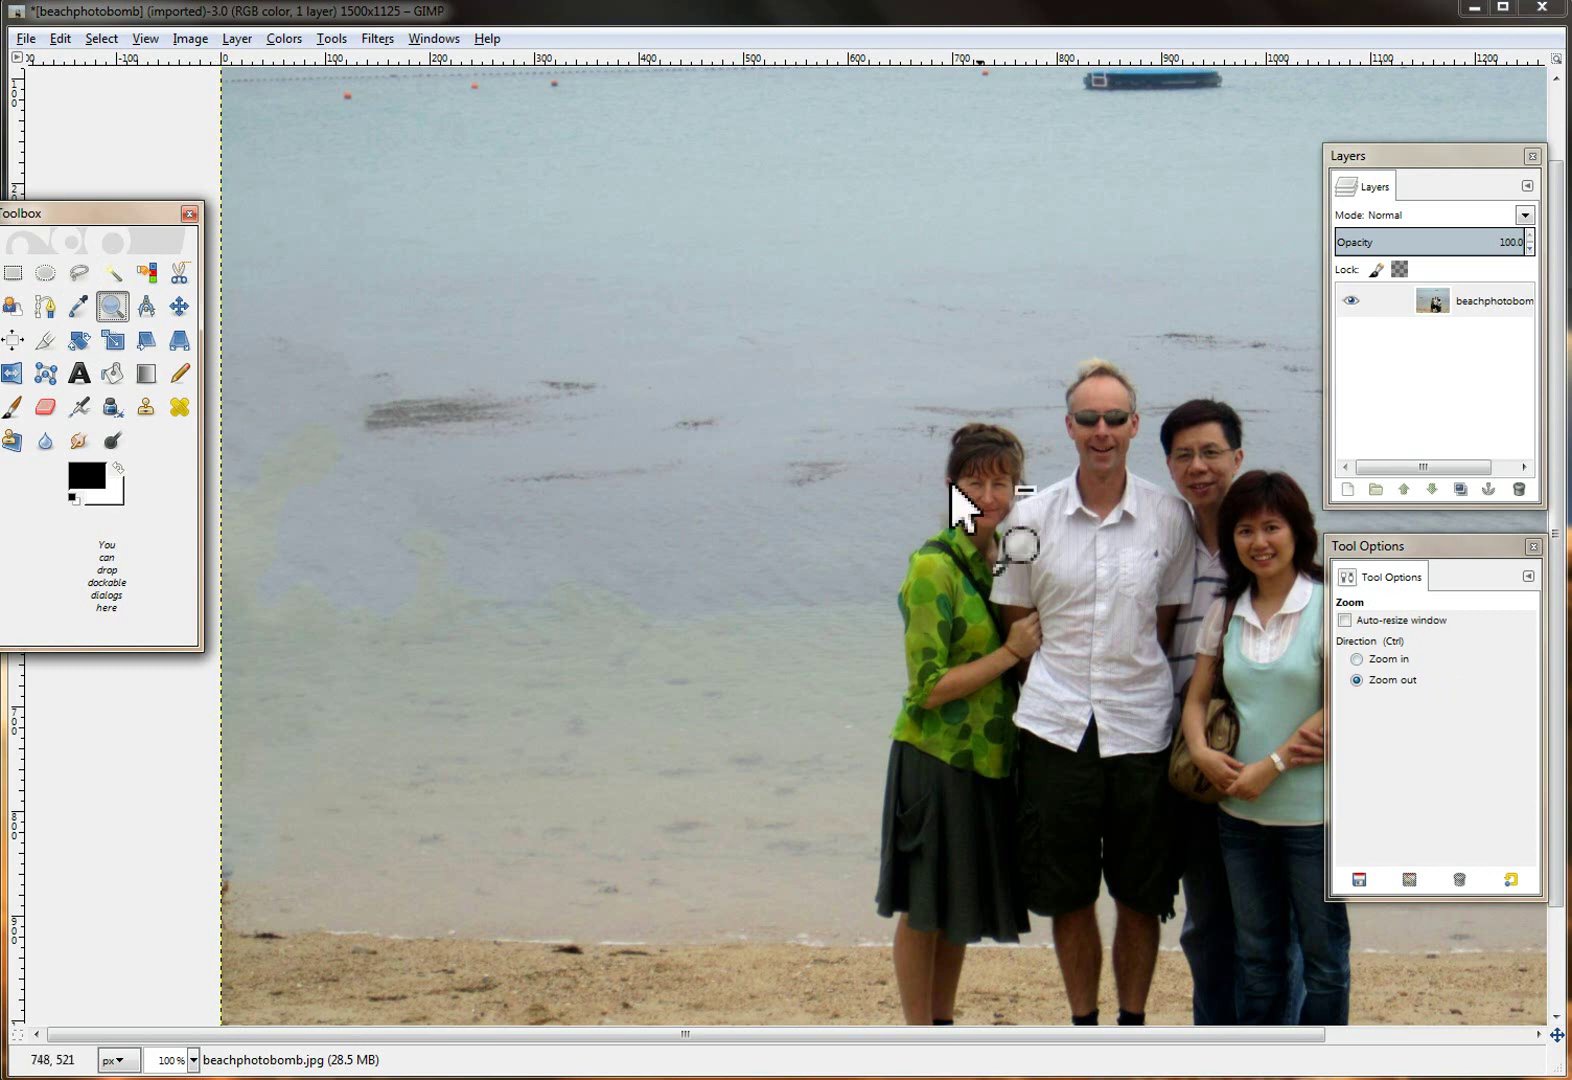
left_click(982, 432)
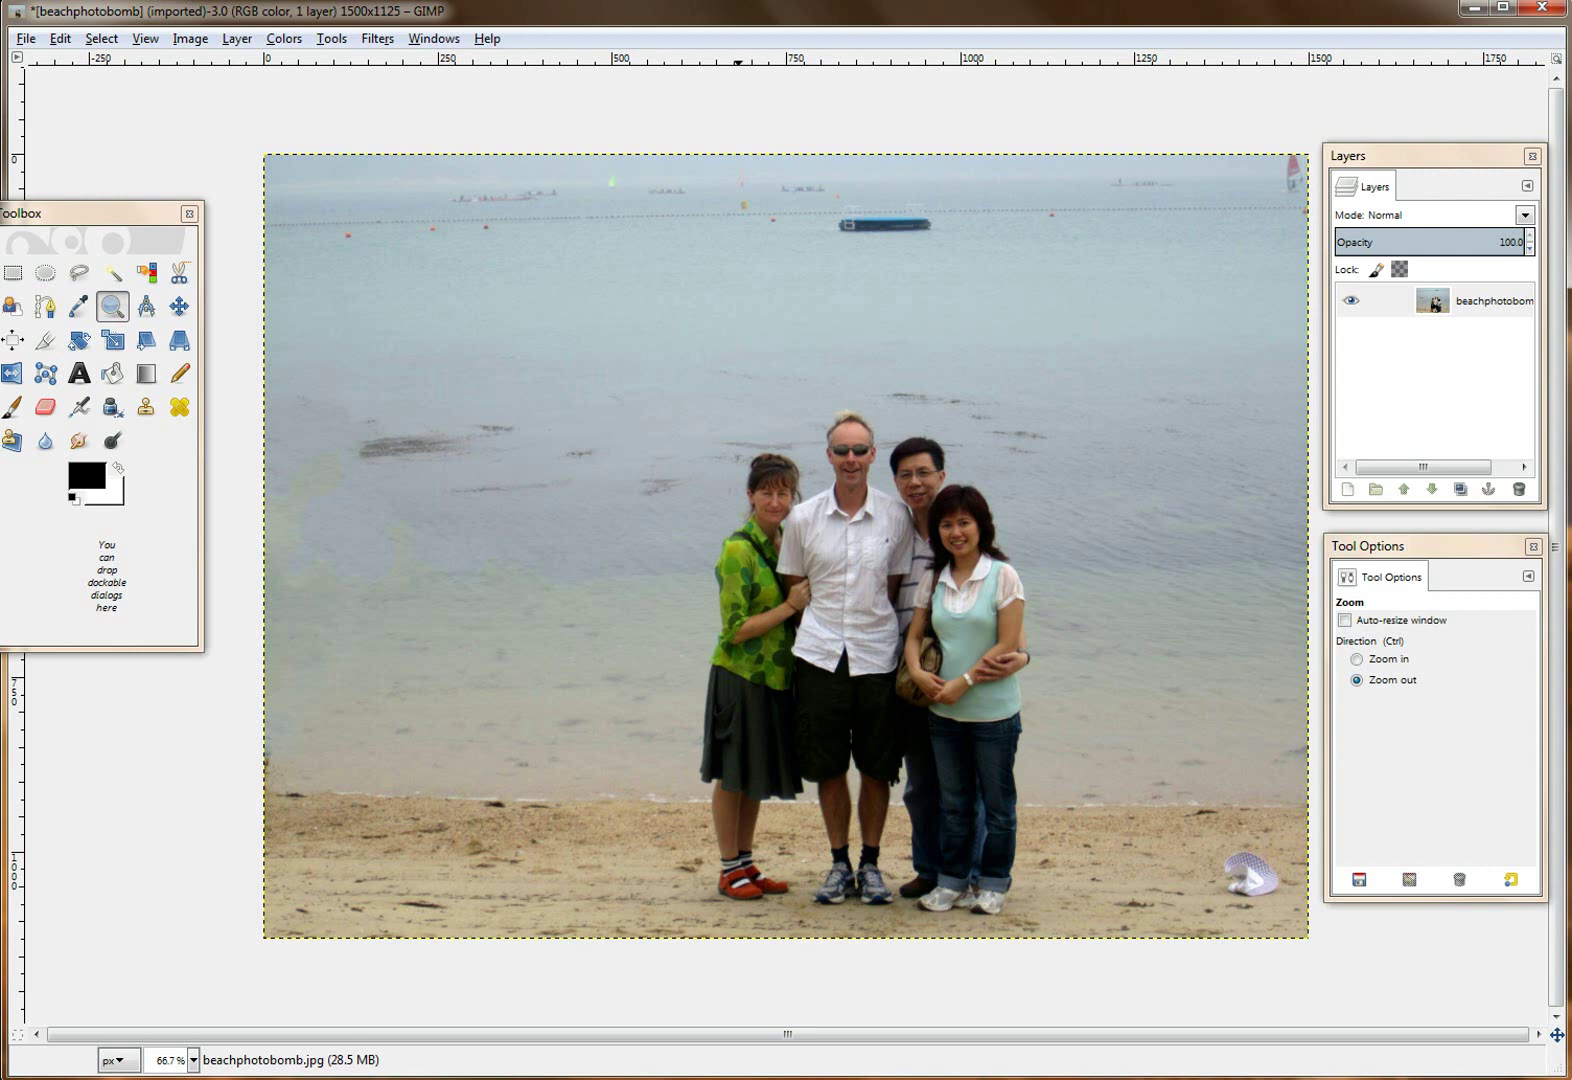
left_click_drag(100, 213, 139, 221)
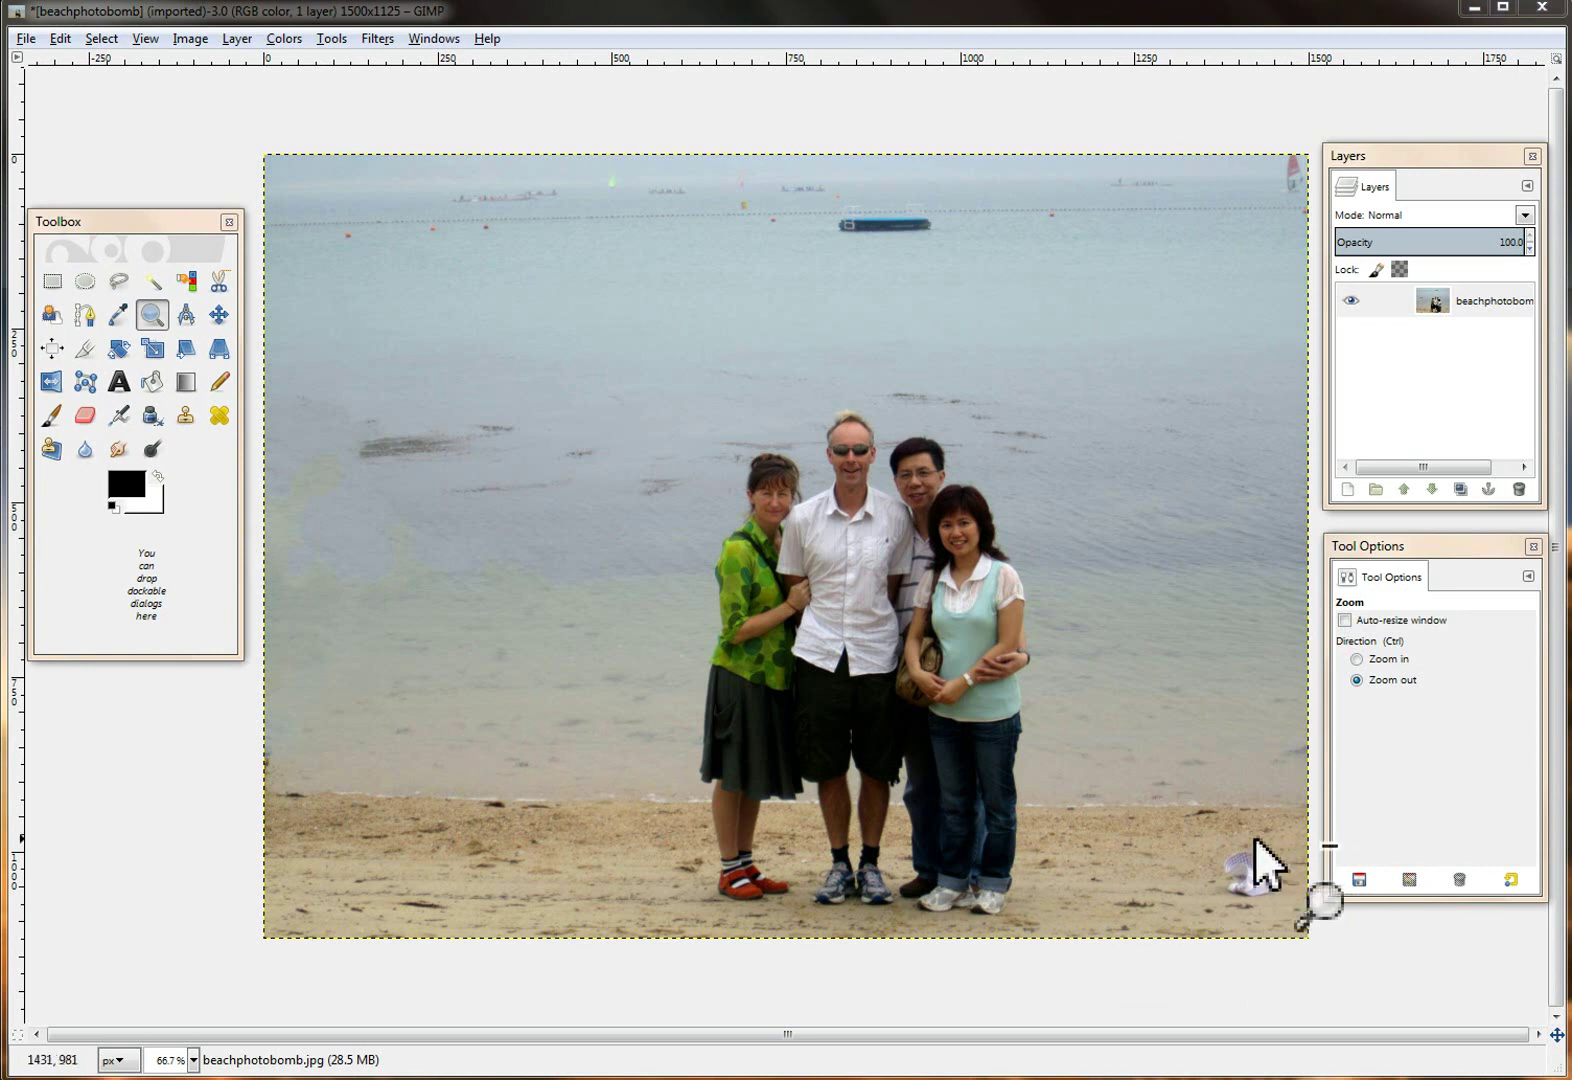
left_click(54, 282)
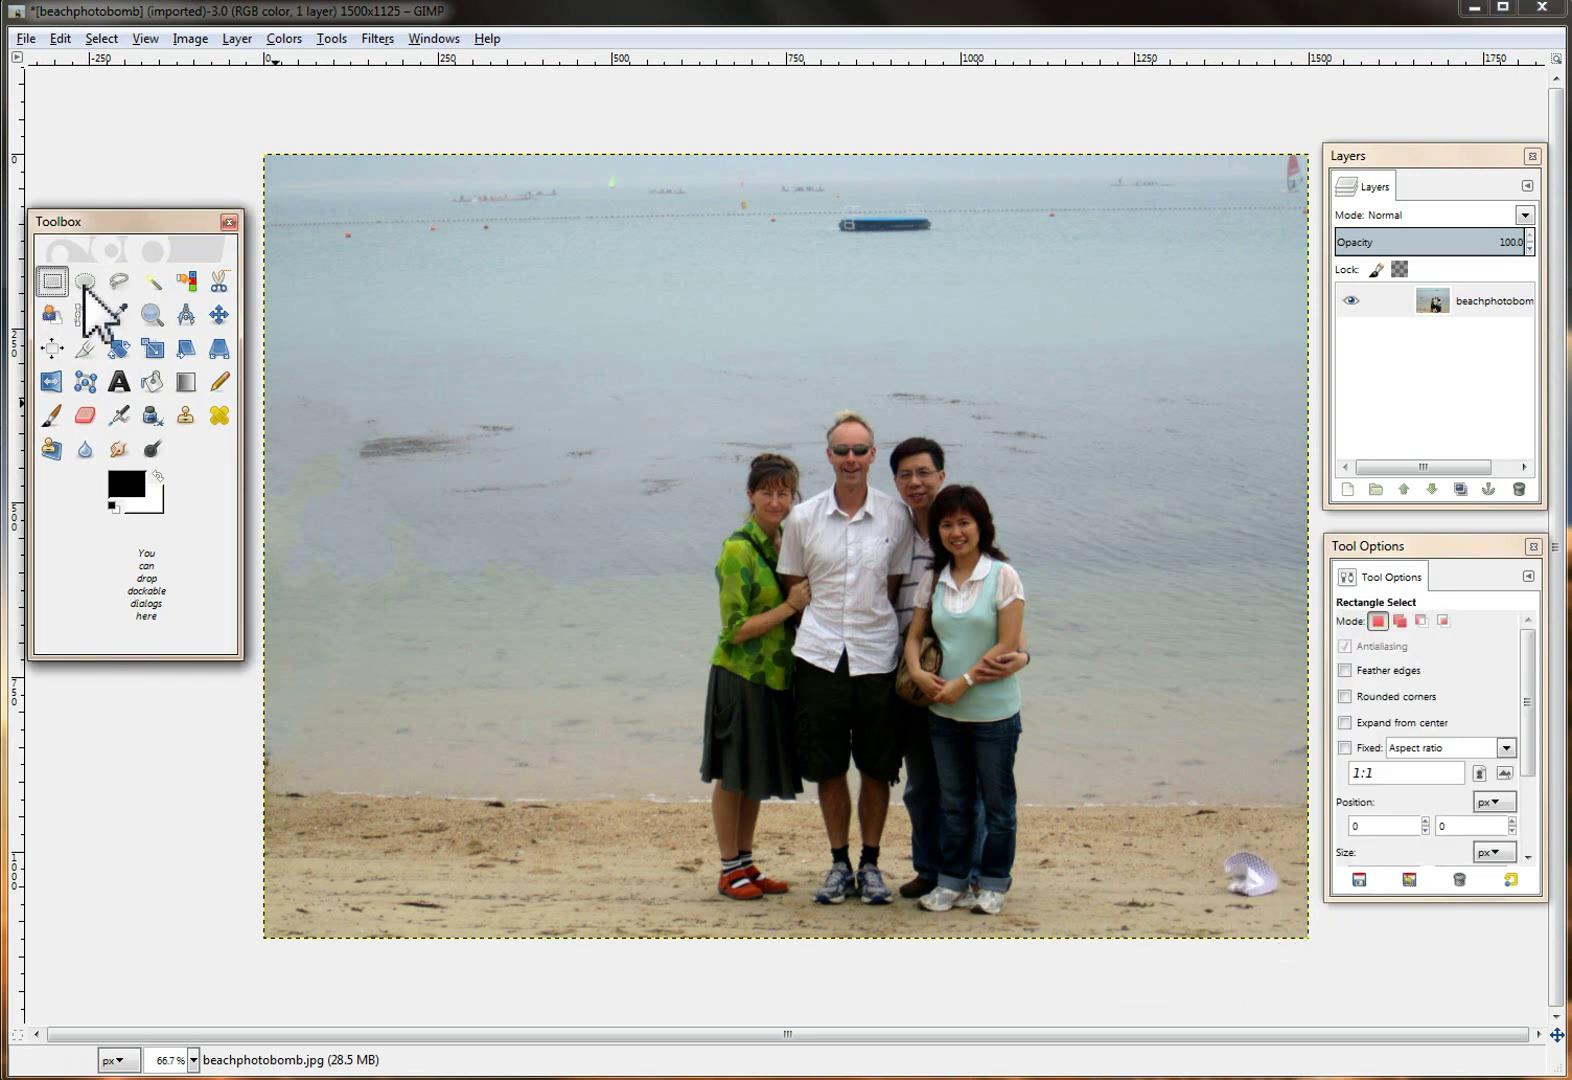
Drag a 124×105-pixel rectangle around the white hat on the sand.
left_click_drag(1203, 838, 1290, 910)
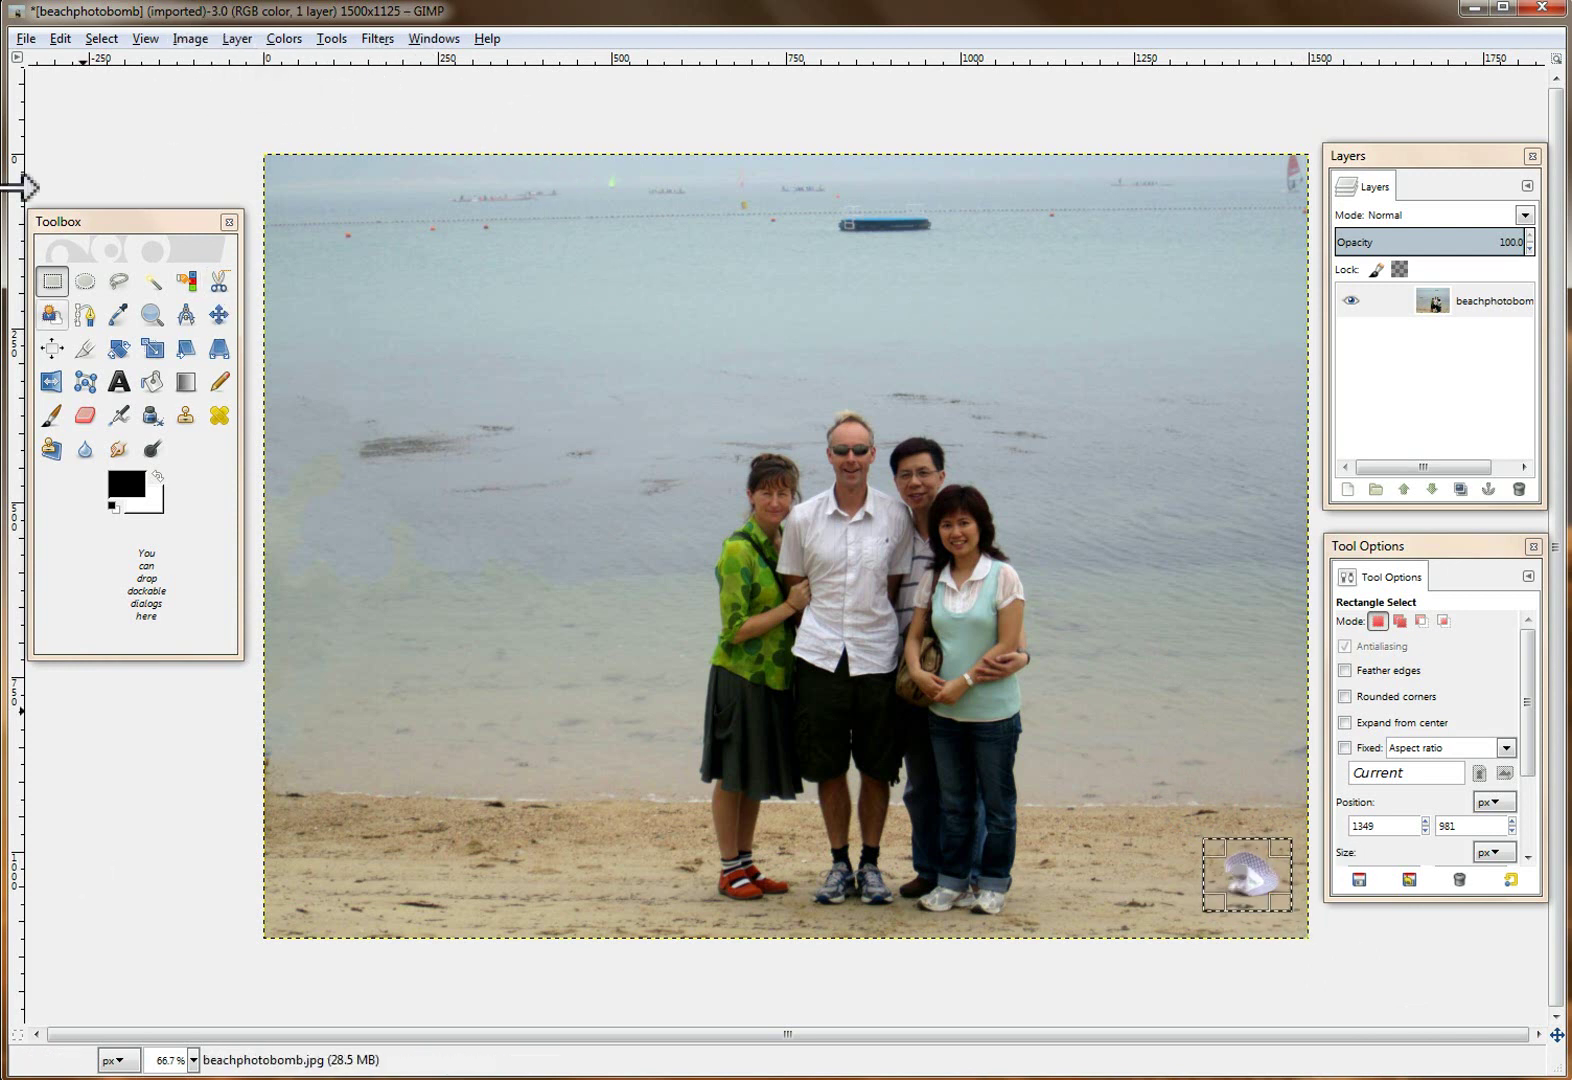
Heal the hat selection with 25-pixel width, sampling from All around.
left_click(379, 40)
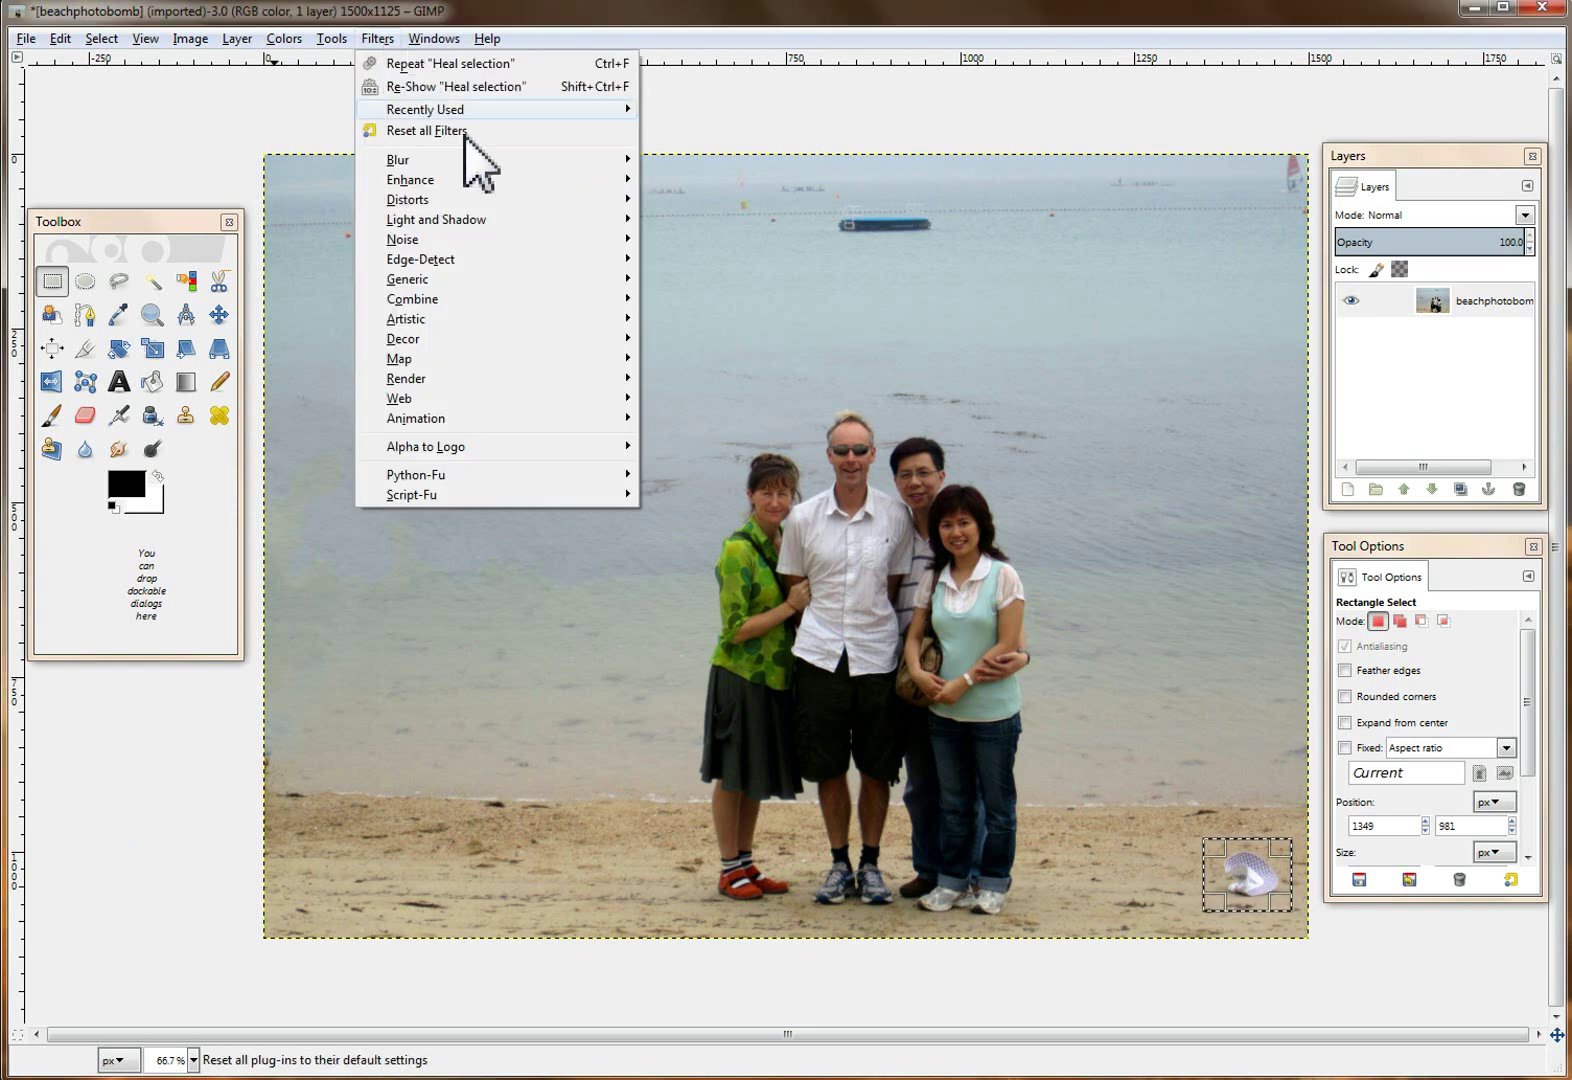
mouse_move(612, 184)
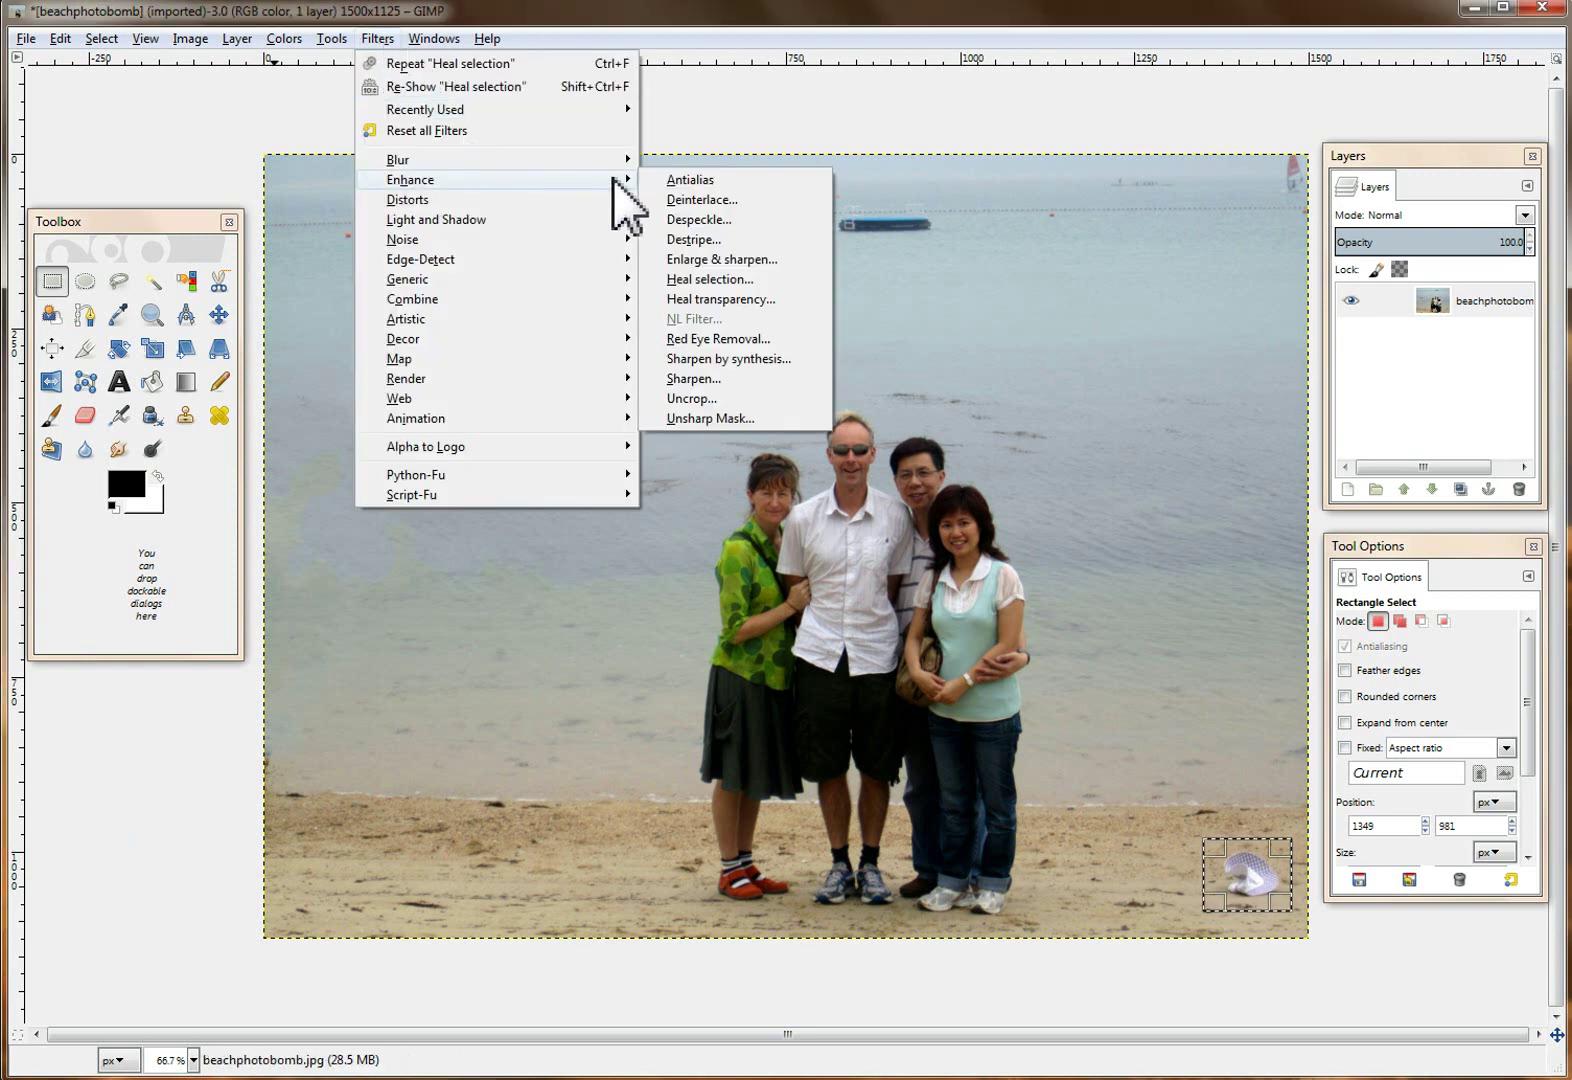
left_click(733, 282)
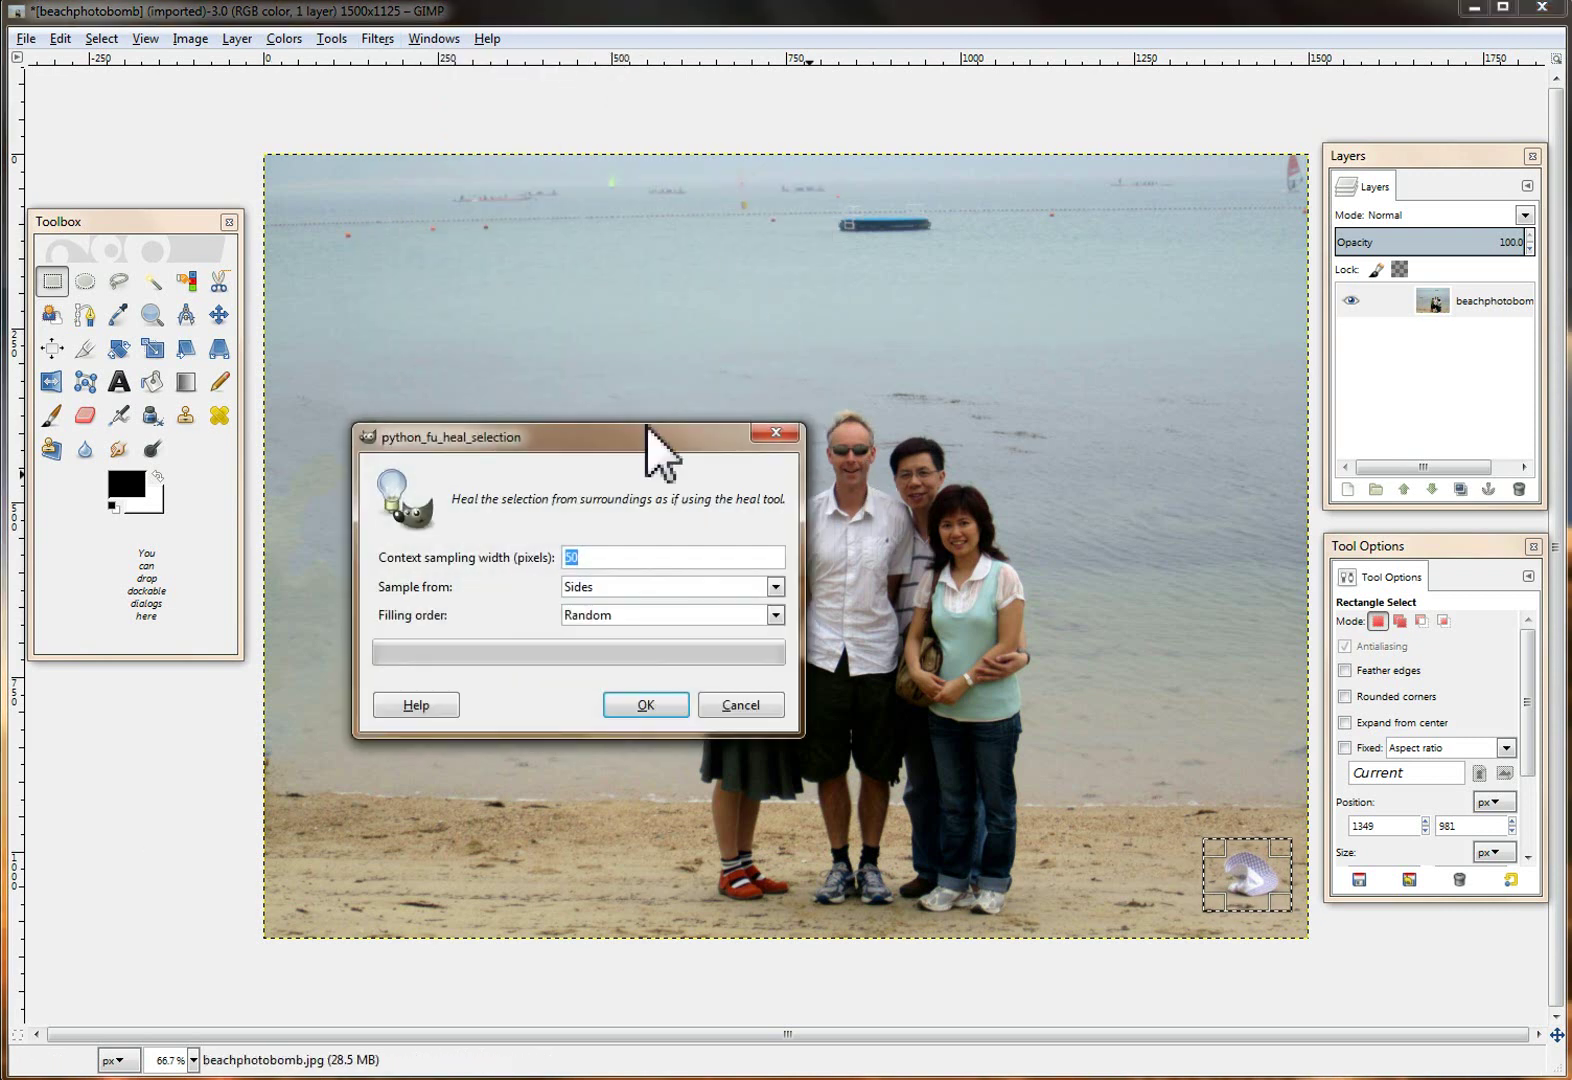
left_click_drag(634, 439, 559, 356)
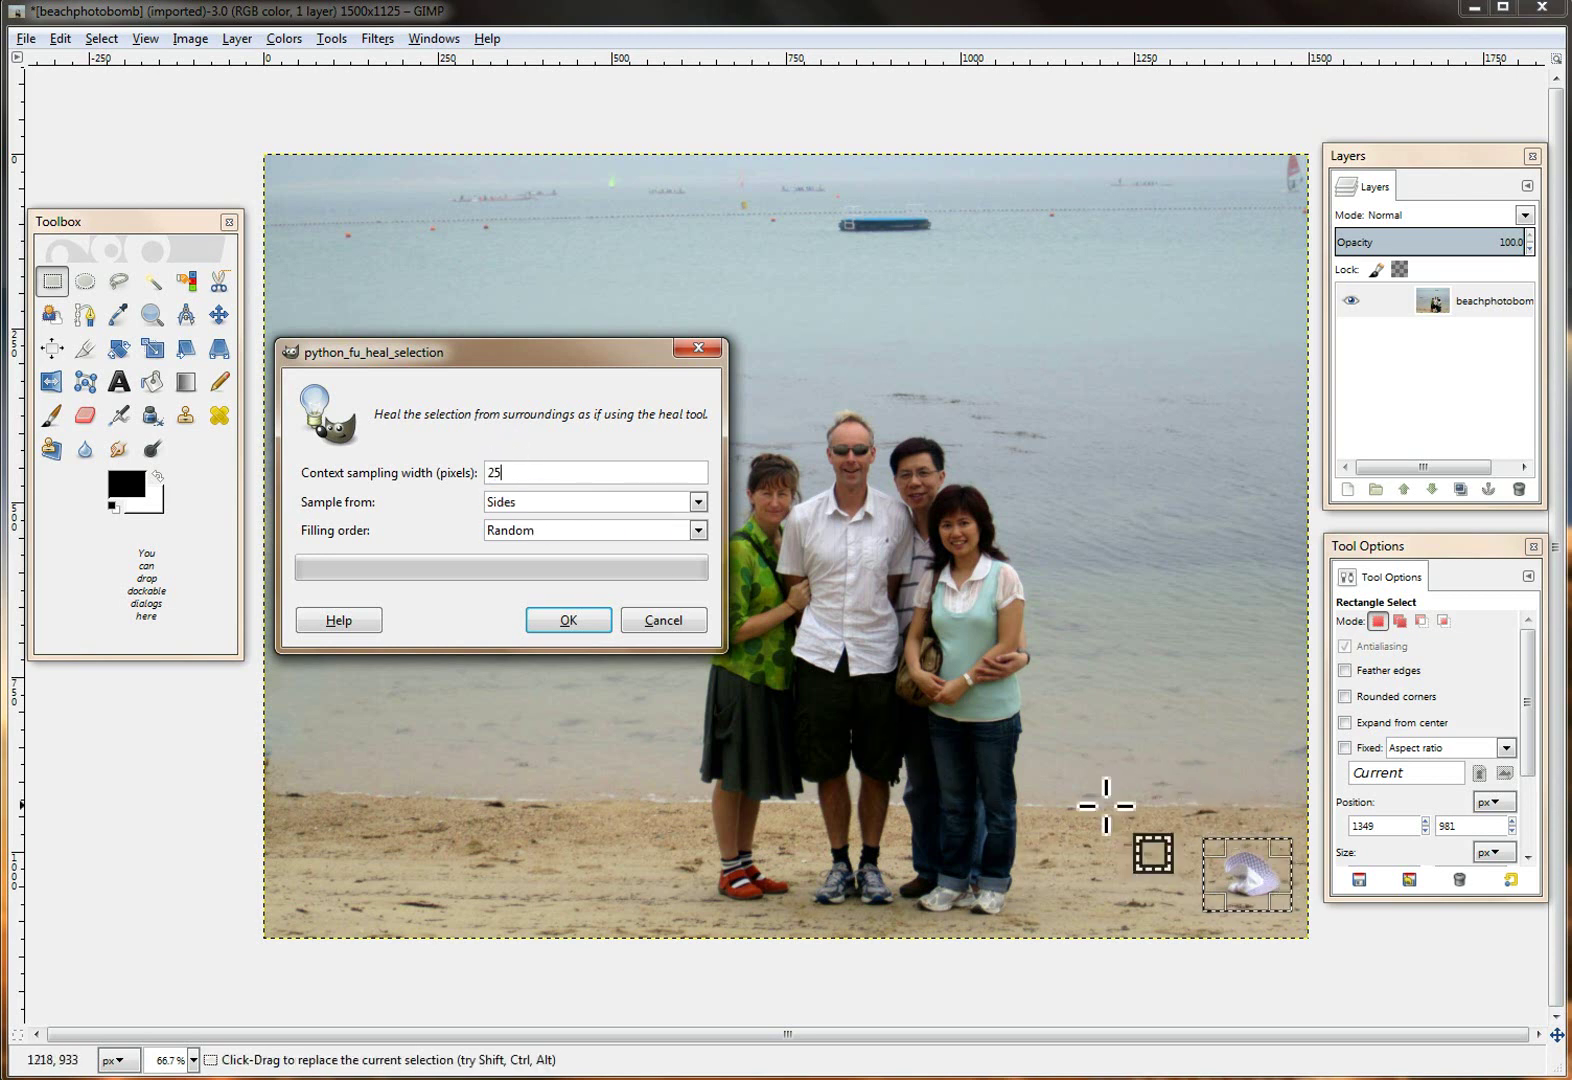
left_click(698, 502)
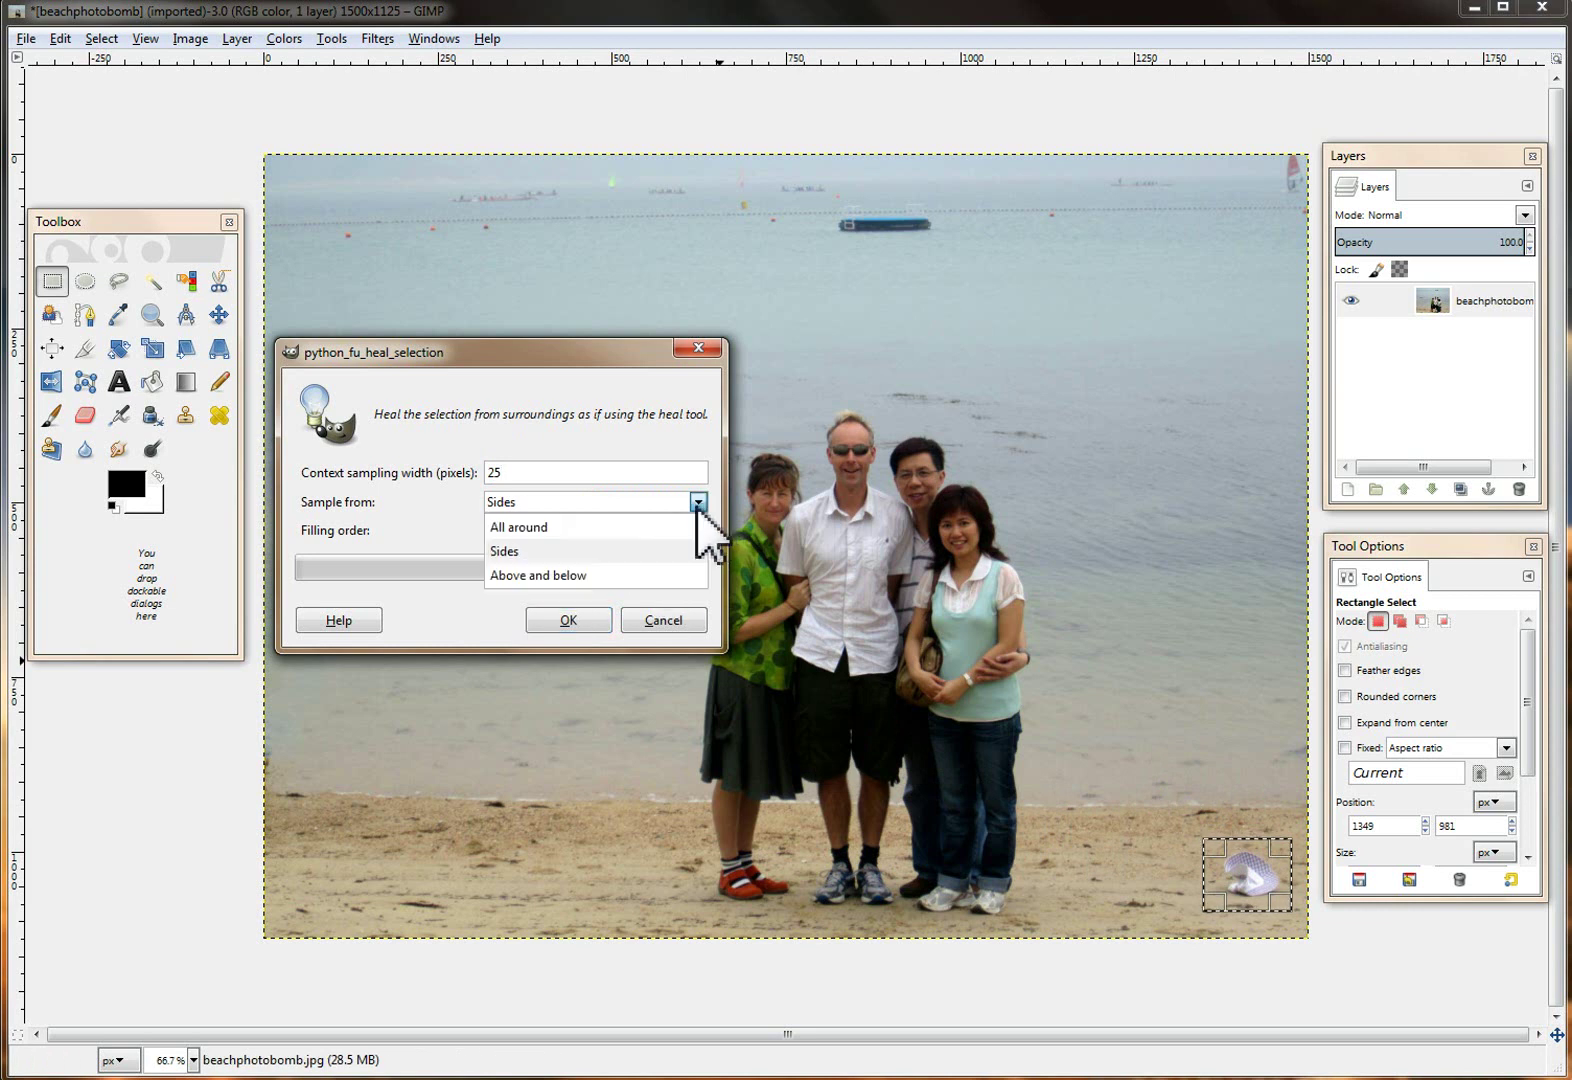
left_click(543, 527)
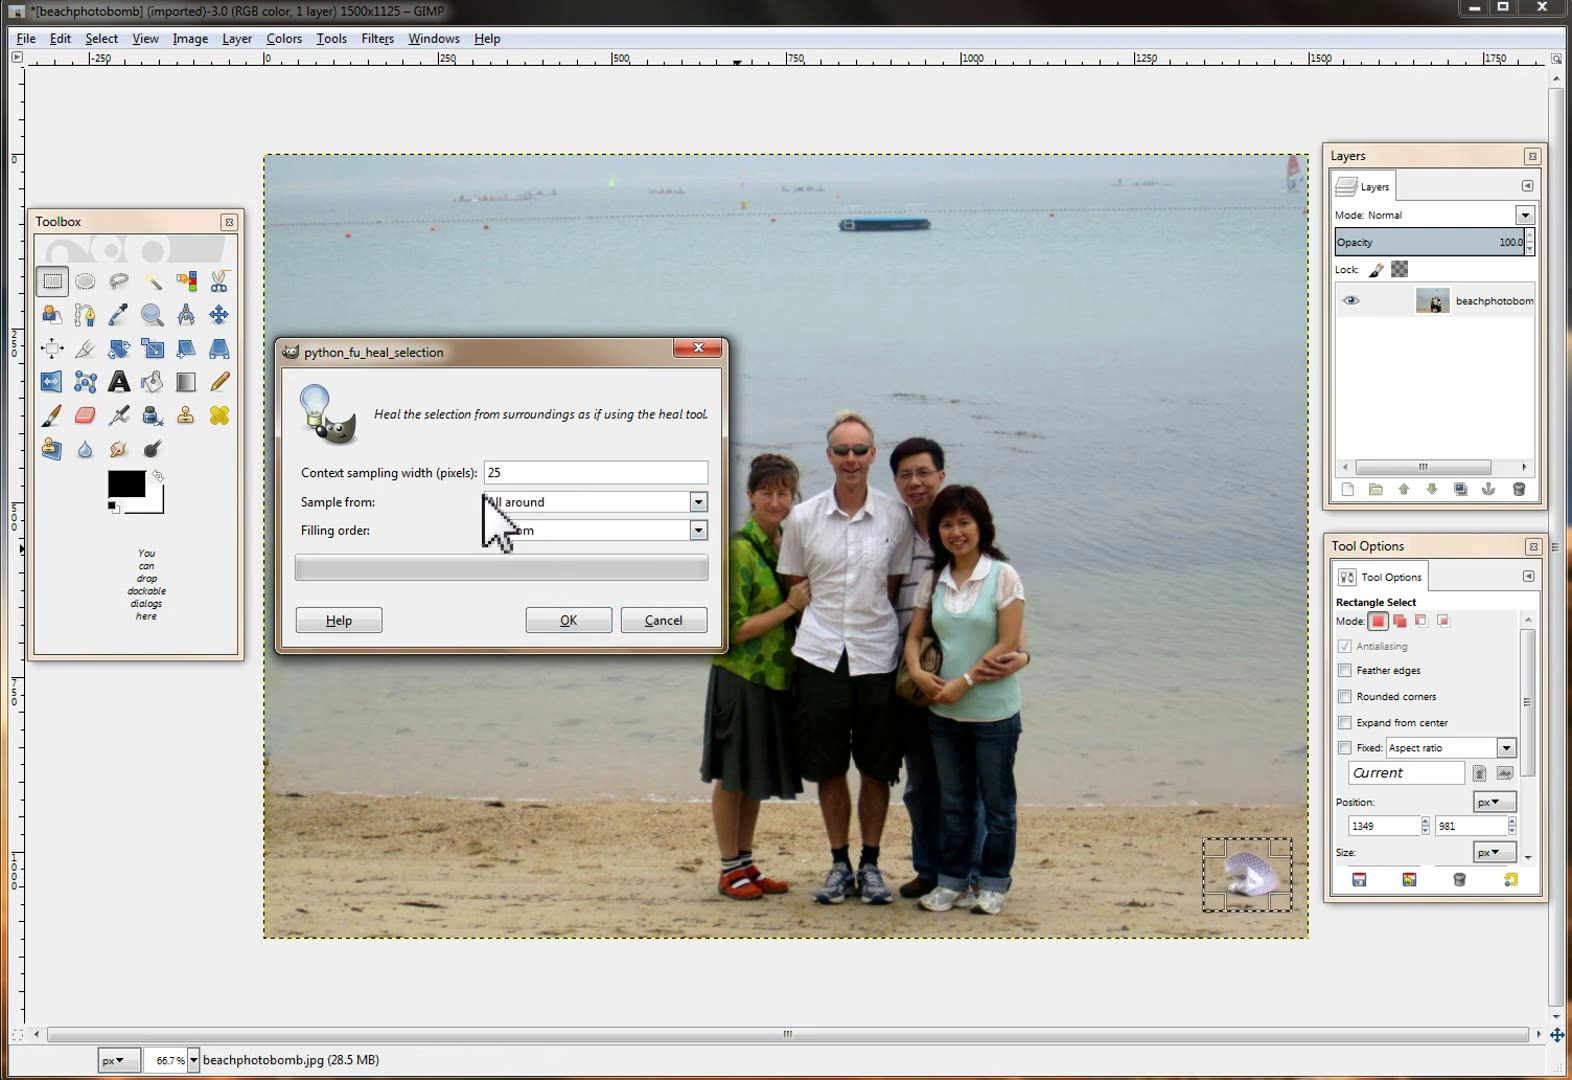
left_click(570, 622)
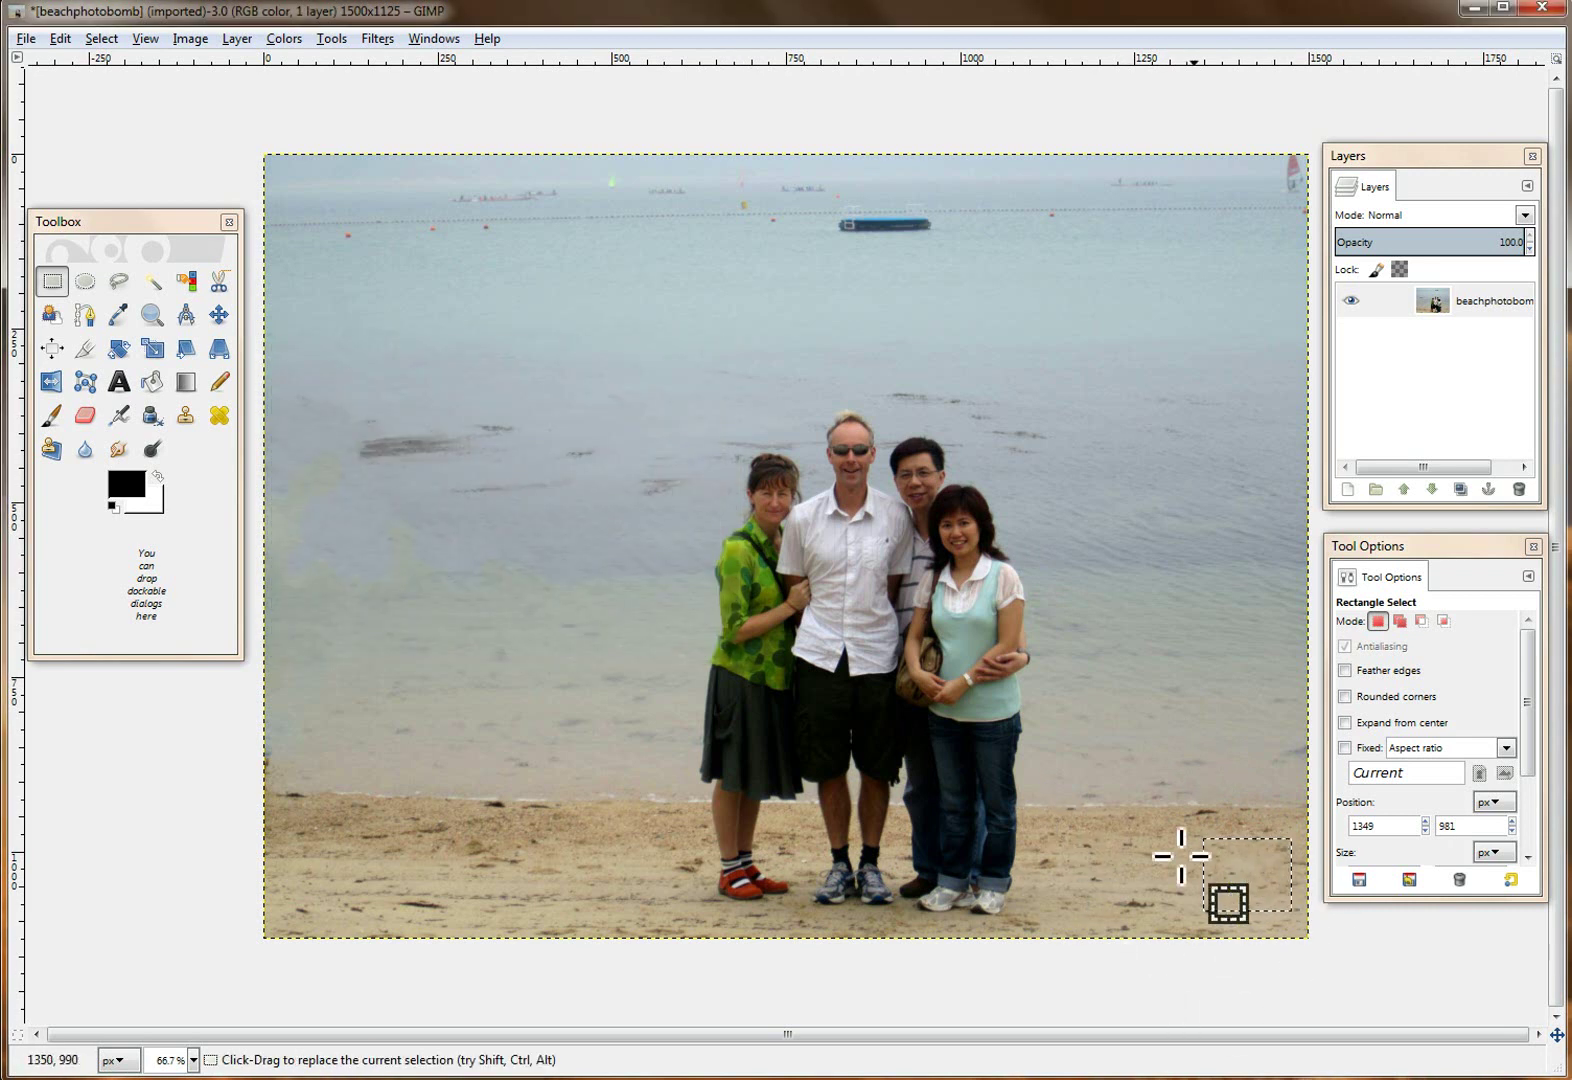
Use Select > All to drop the hat selection.
left_click(88, 42)
left_click(110, 60)
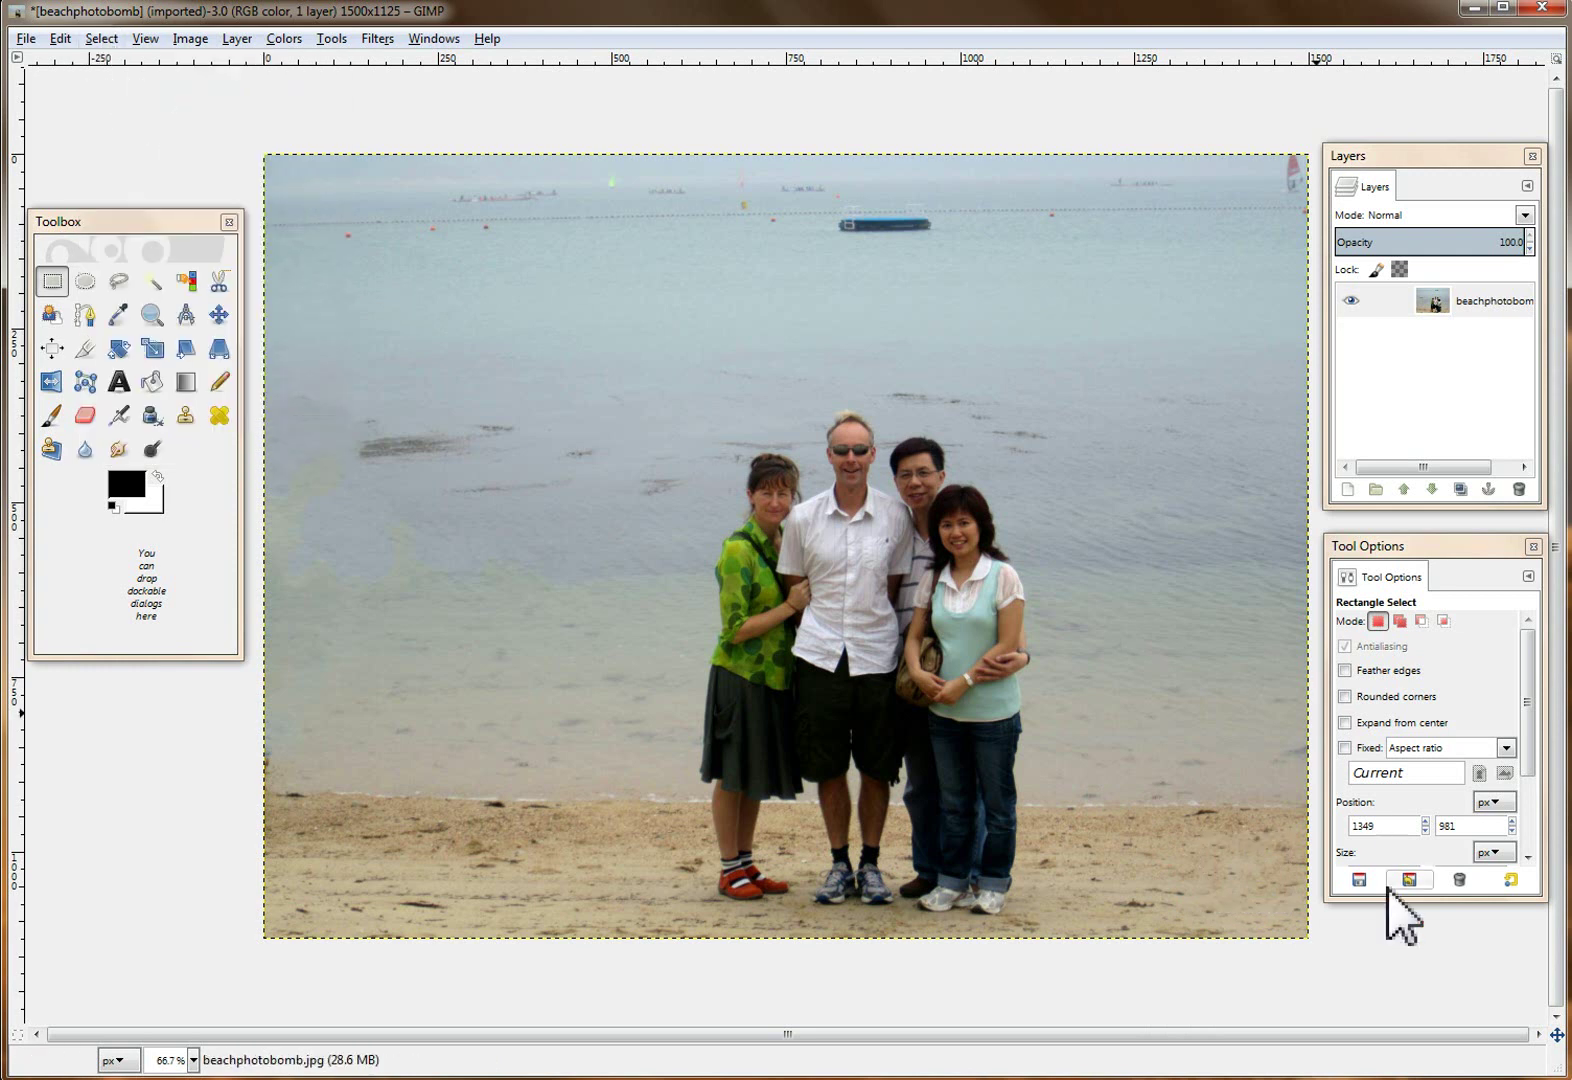